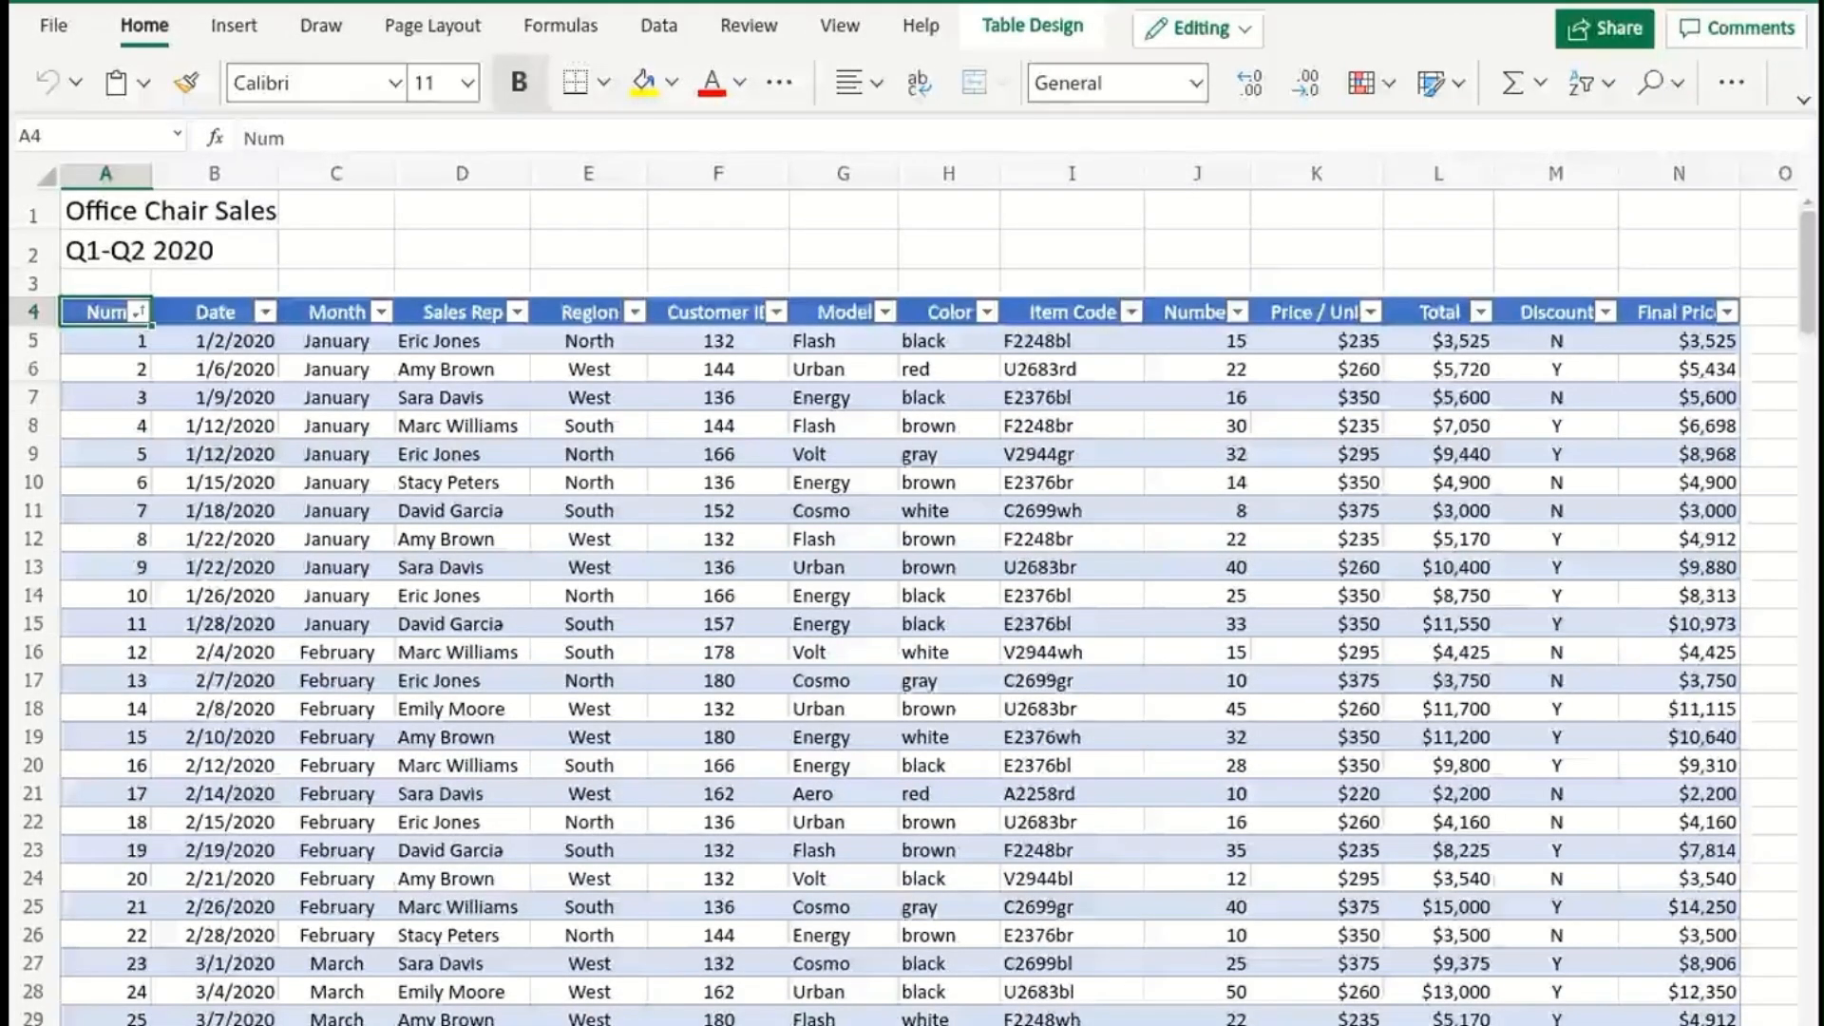
Insert a blank table column immediately before the Model column.
left_click(364, 1025)
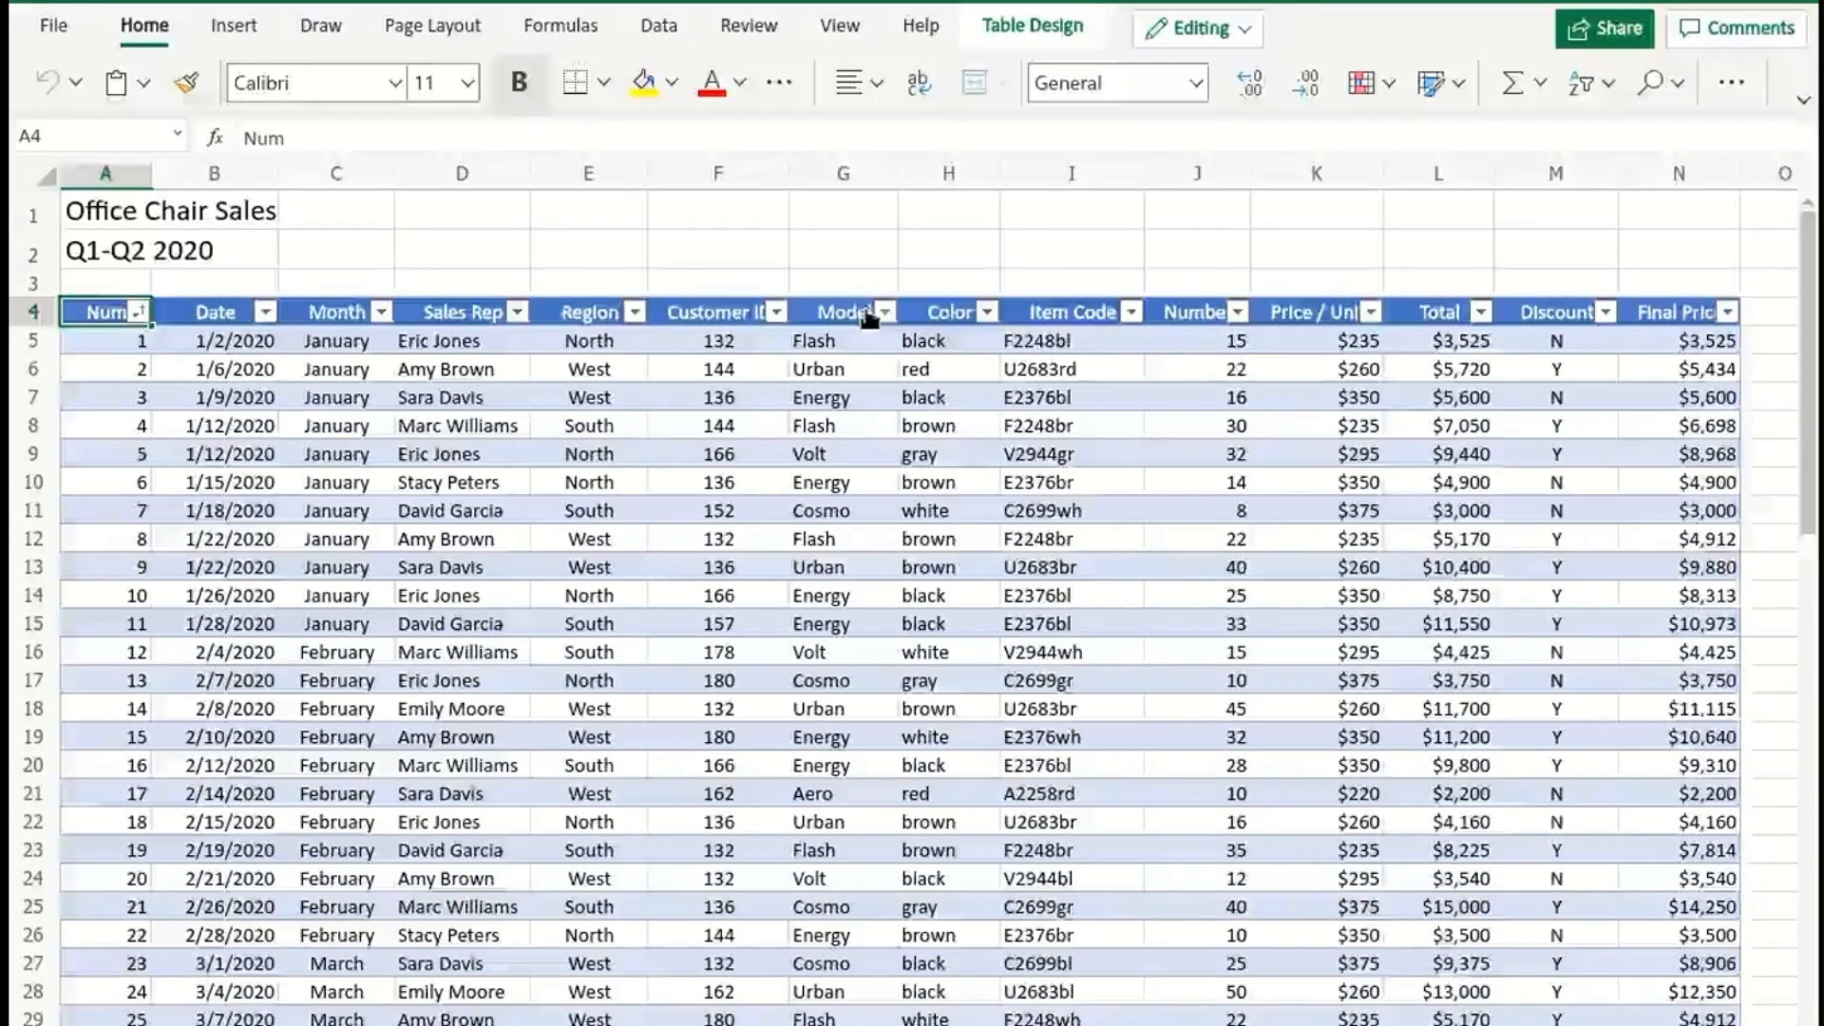
left_click(856, 182)
right_click(856, 177)
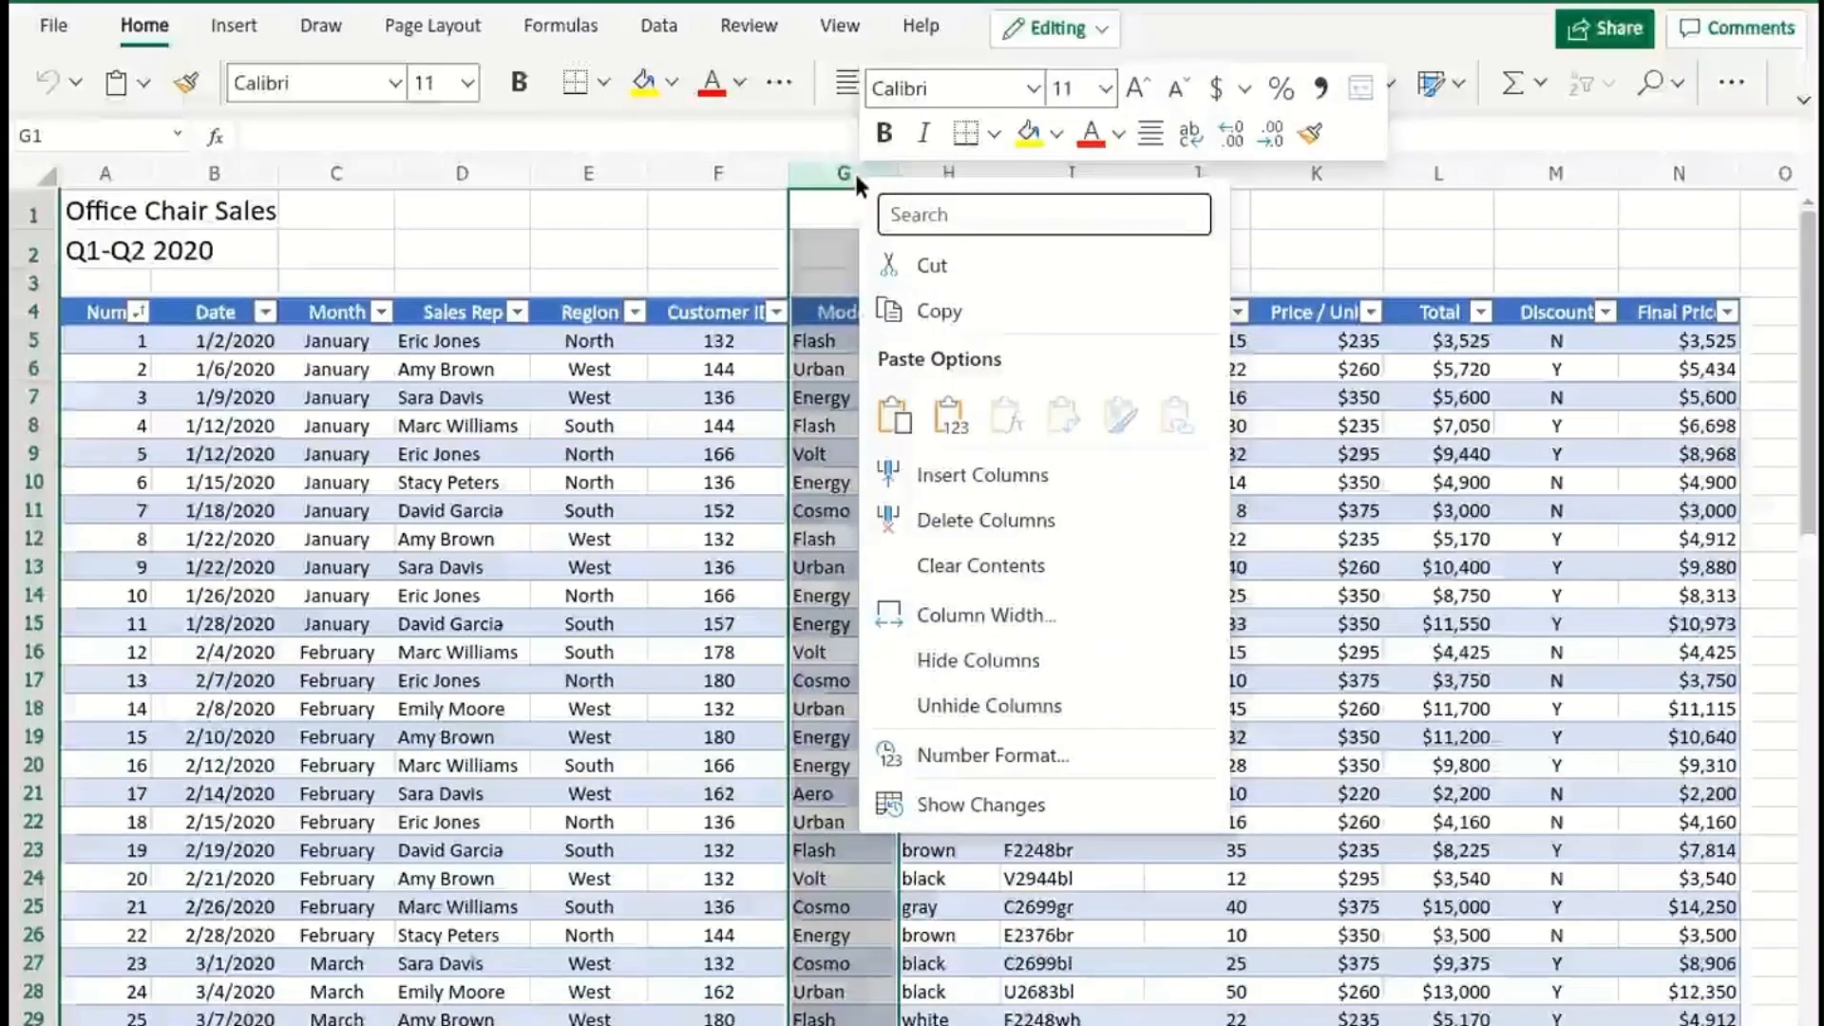
left_click(970, 476)
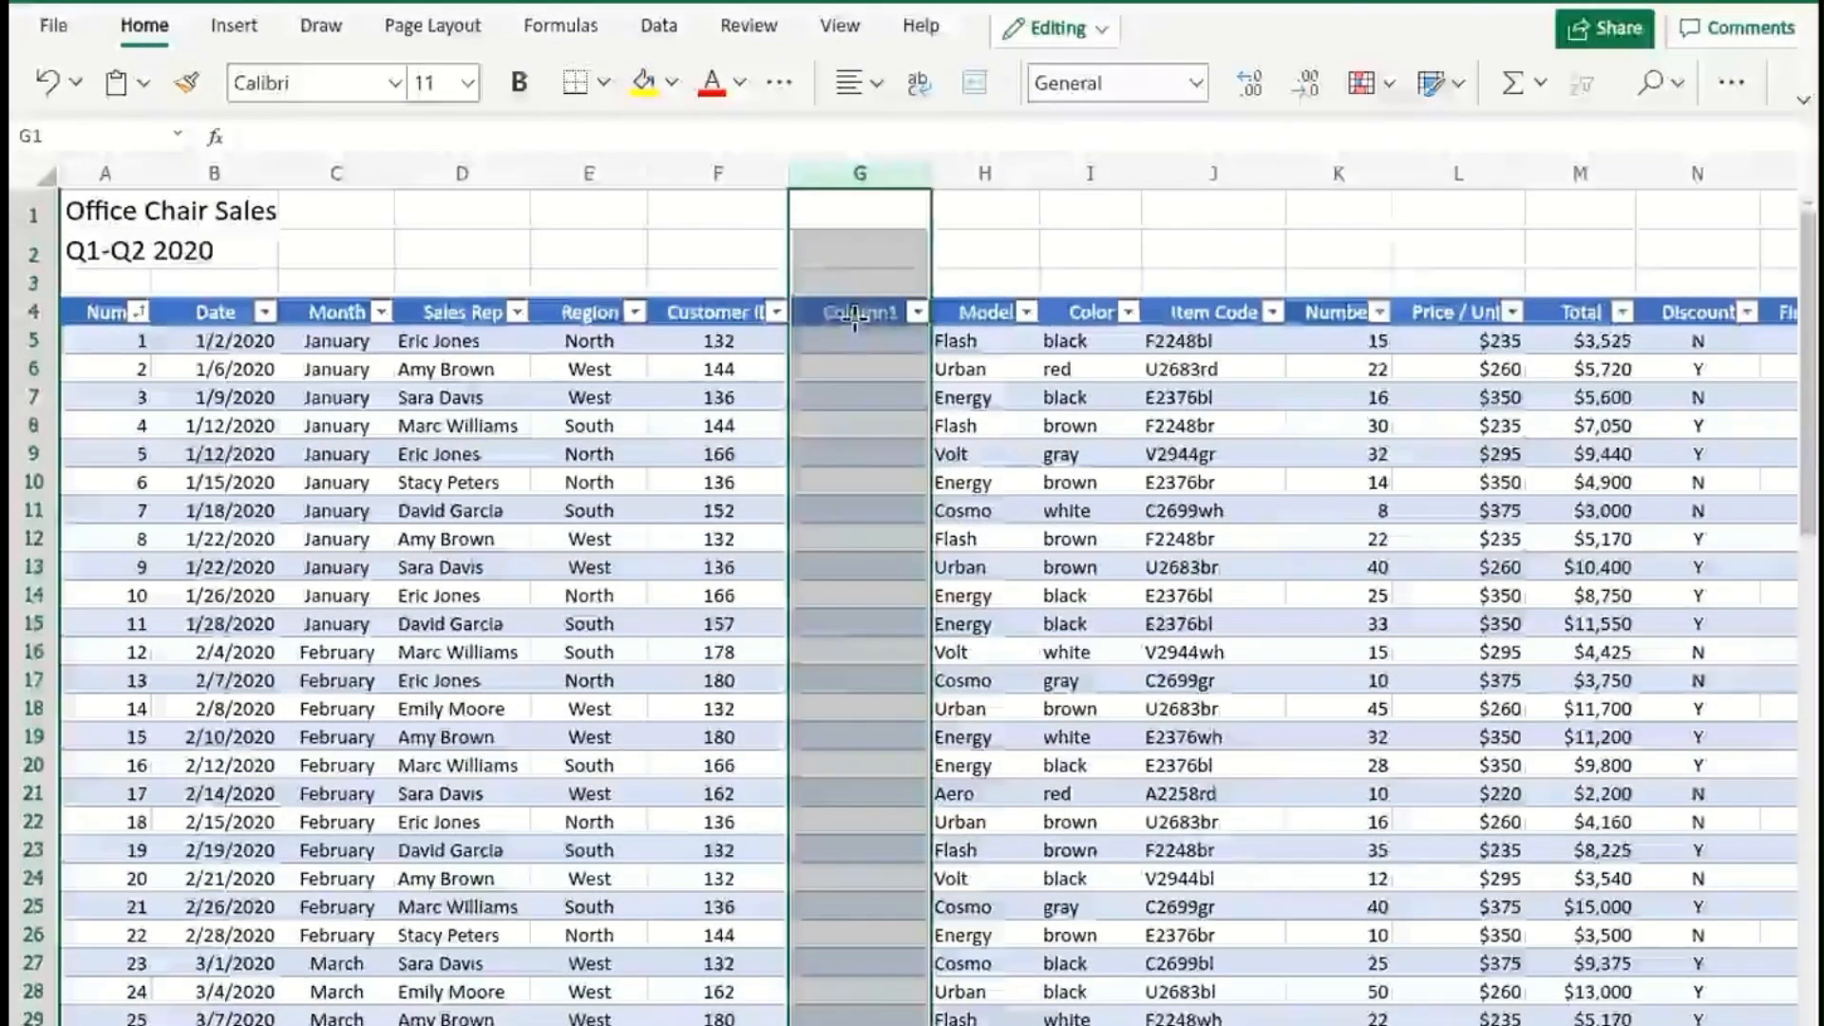
Rename the header of the new blank column in G4 to Company Name.
left_click(856, 312)
key("F2")
key("BackSpace")
key("BackSpace")
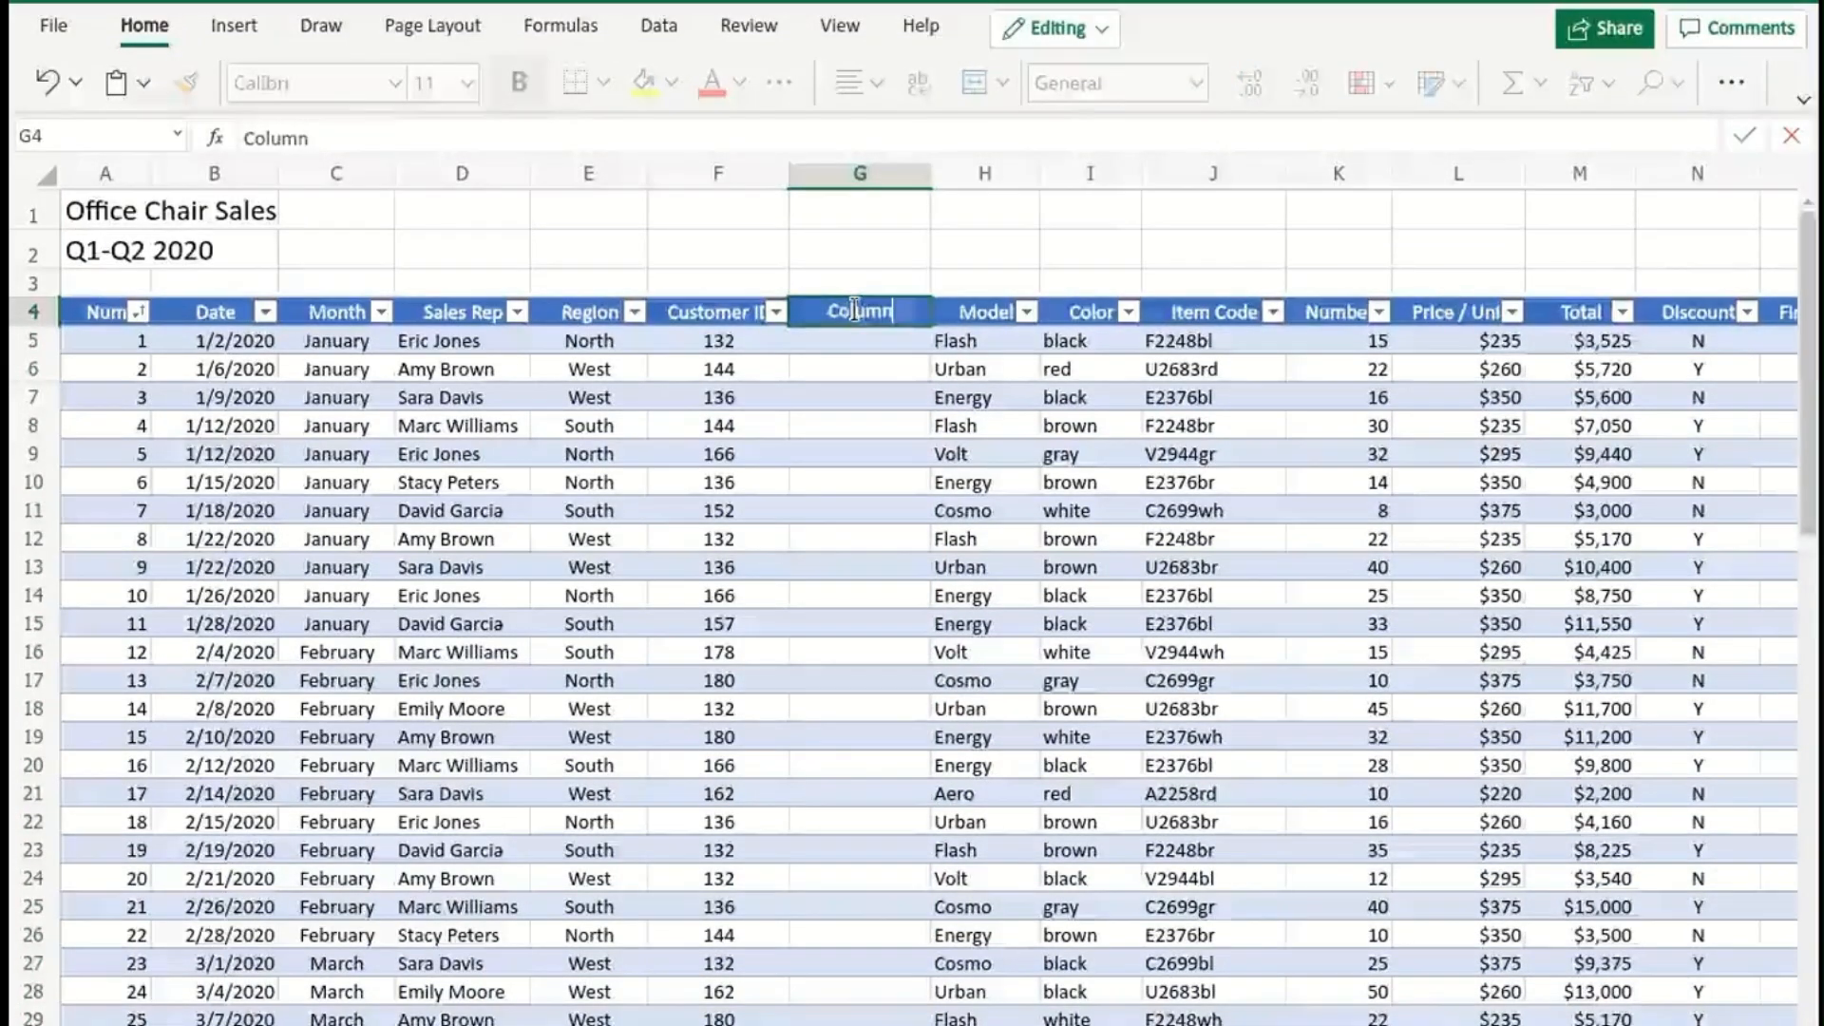
key("BackSpace")
key("BackSpace")
key("BackSpace")
type("m")
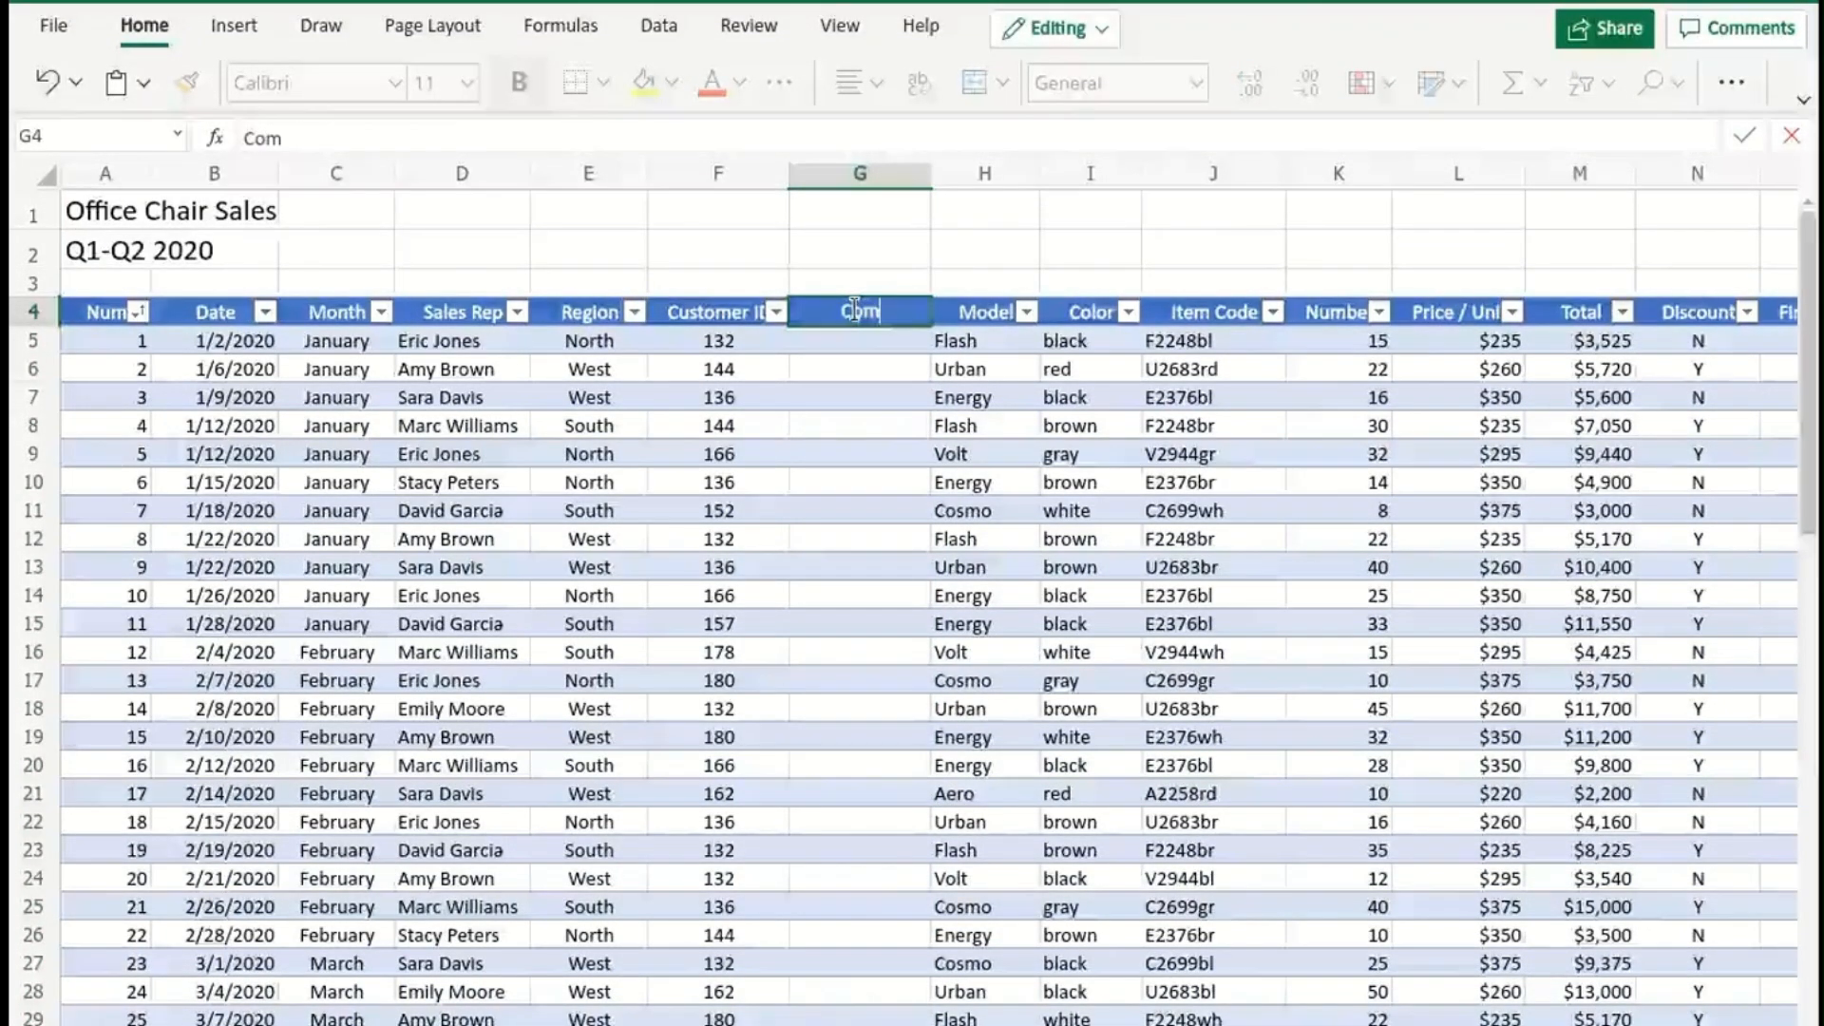
type("pany Name")
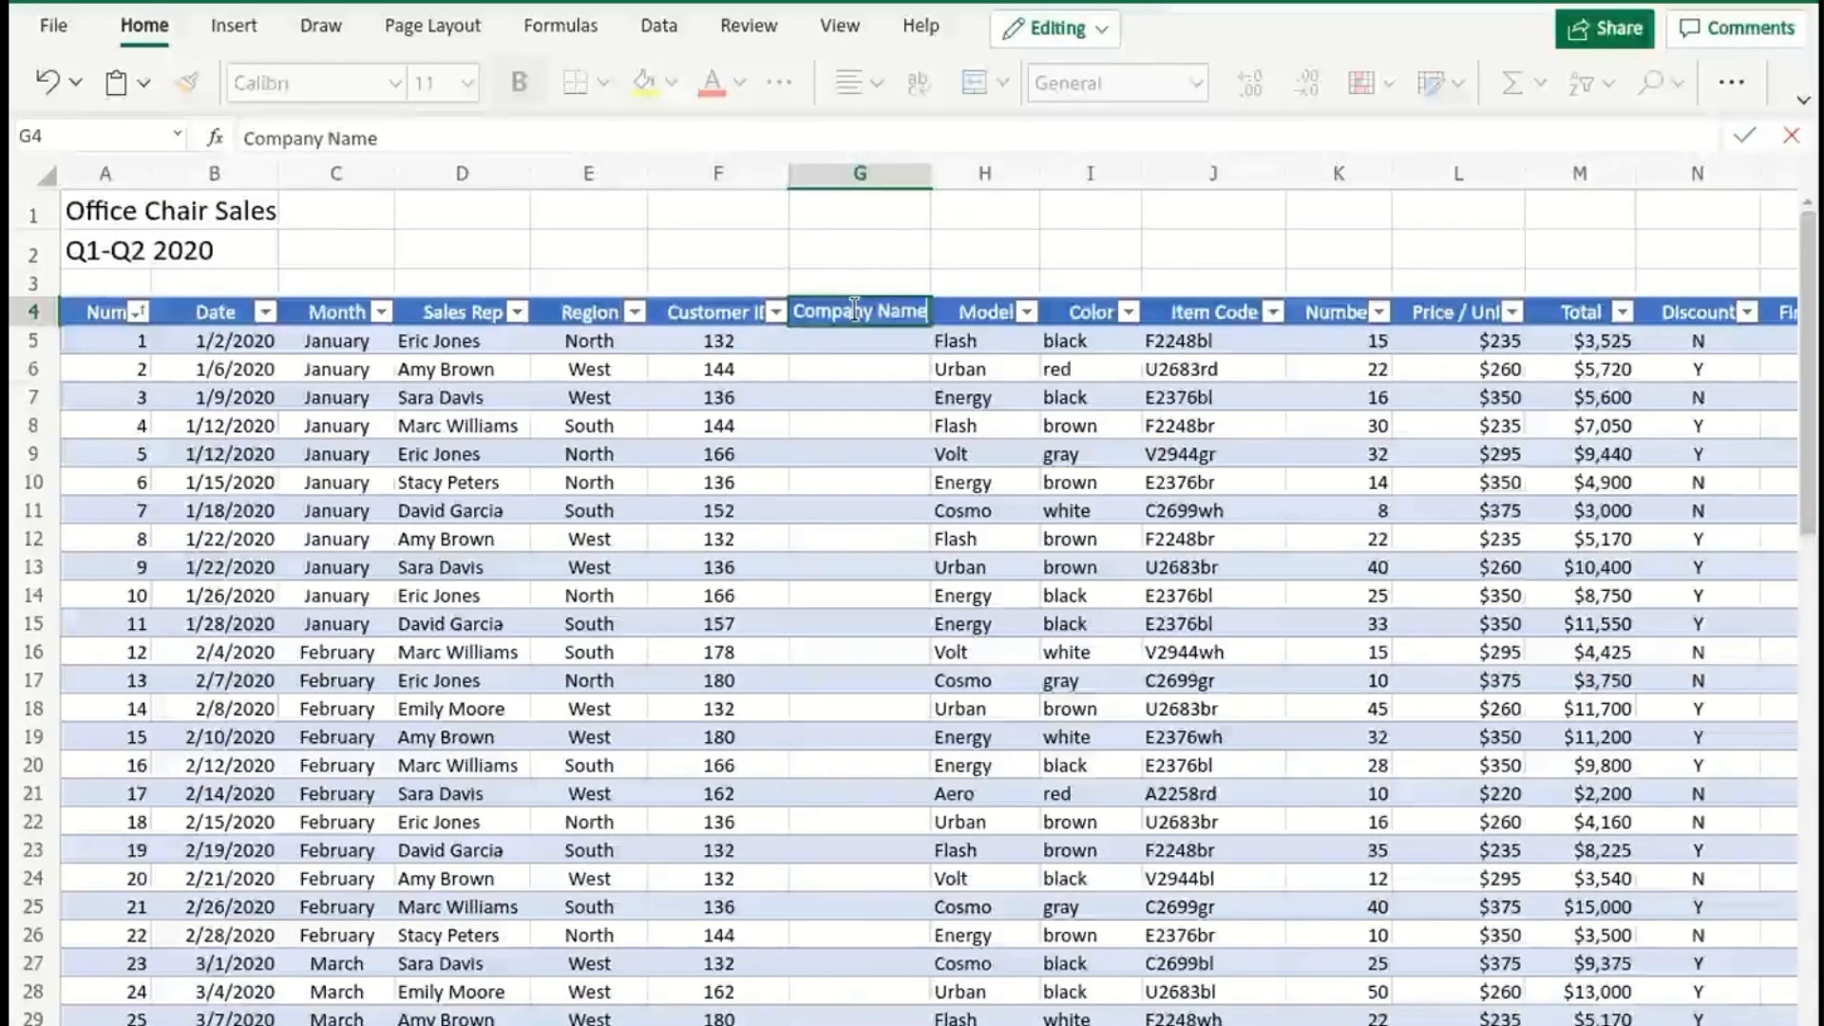
key("Return")
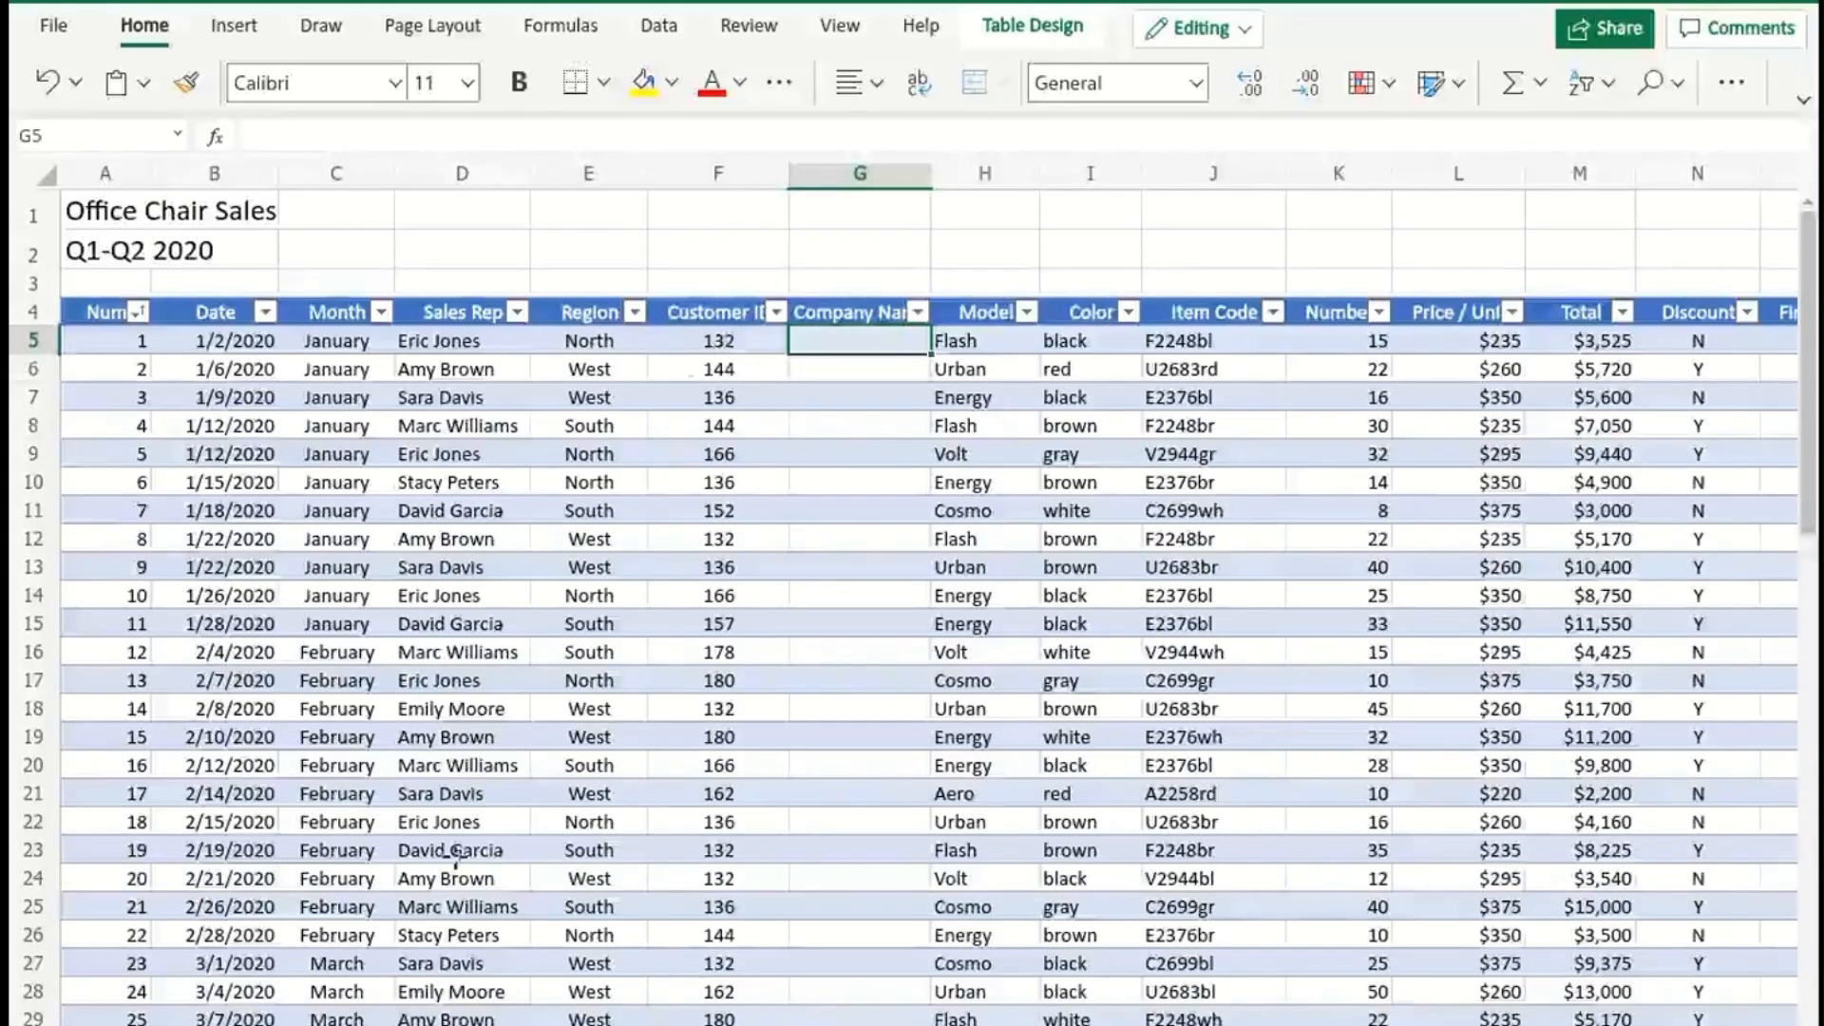
Check the customer ID table, and begin a VLOOKUP formula in G5 with Customer ID cell F5 as the lookup value.
left_click(381, 1024)
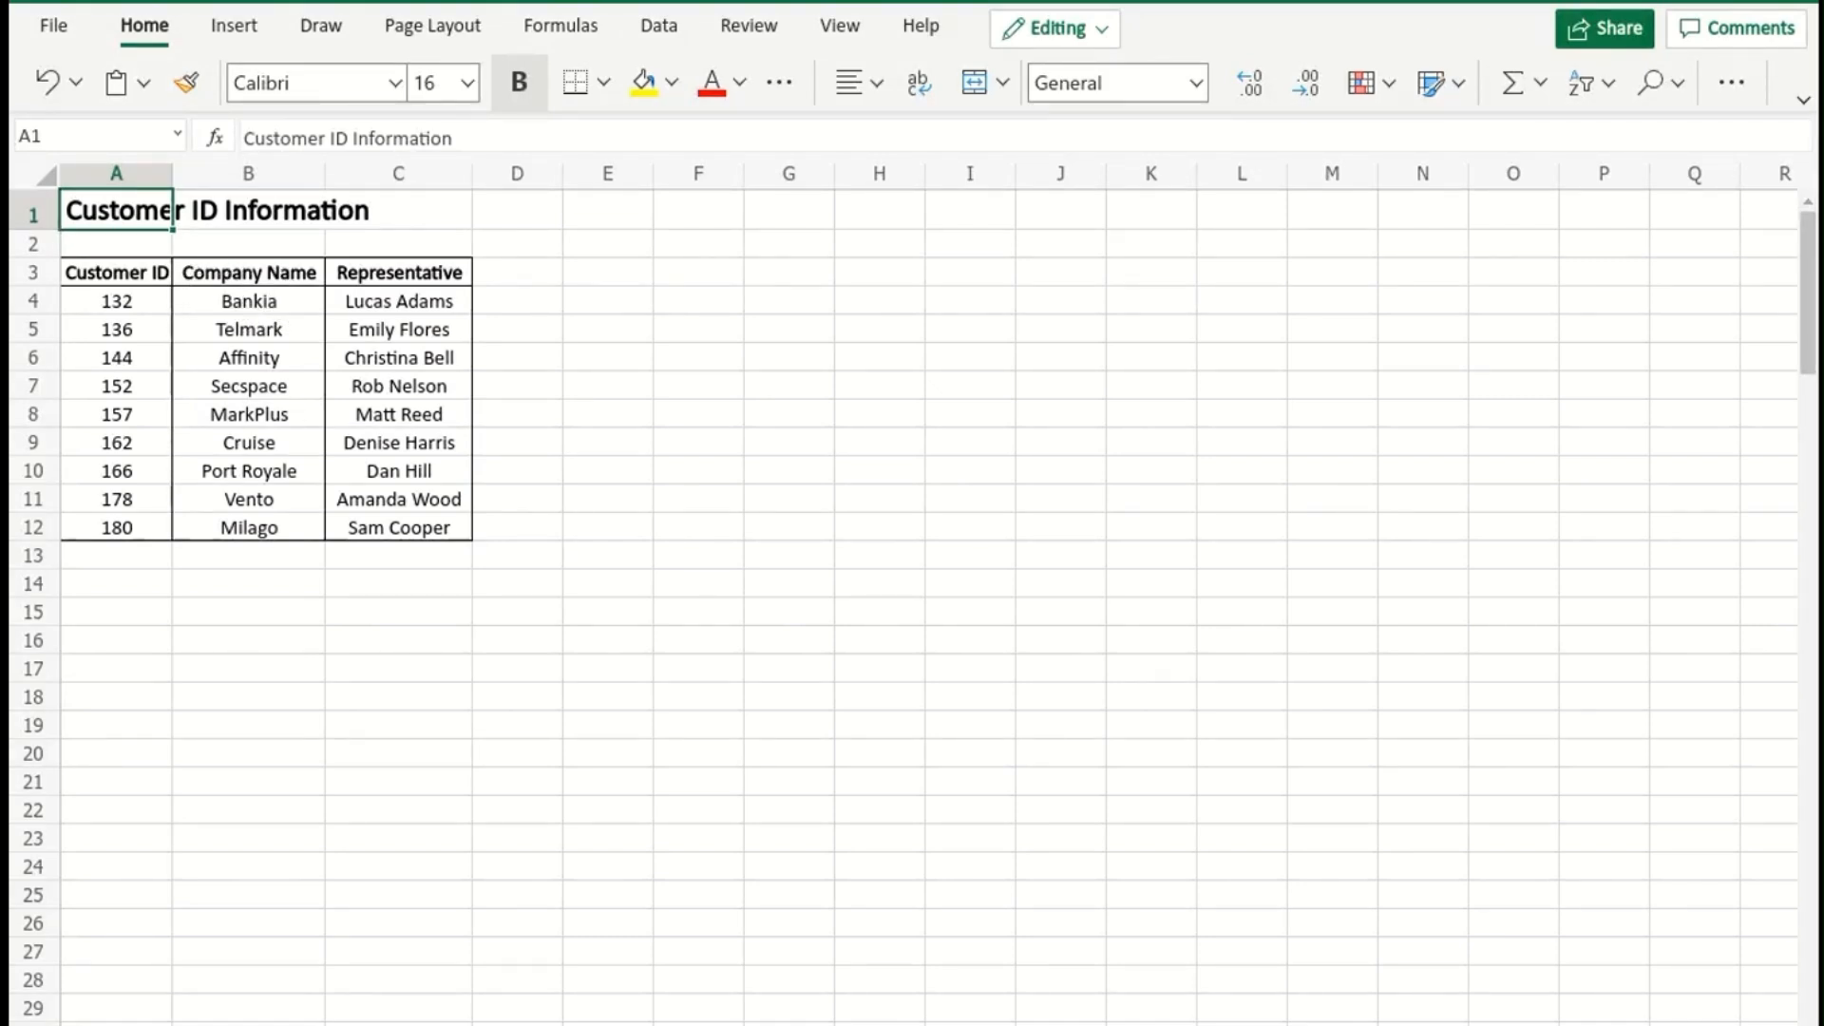
key("ctrl+Page_Up")
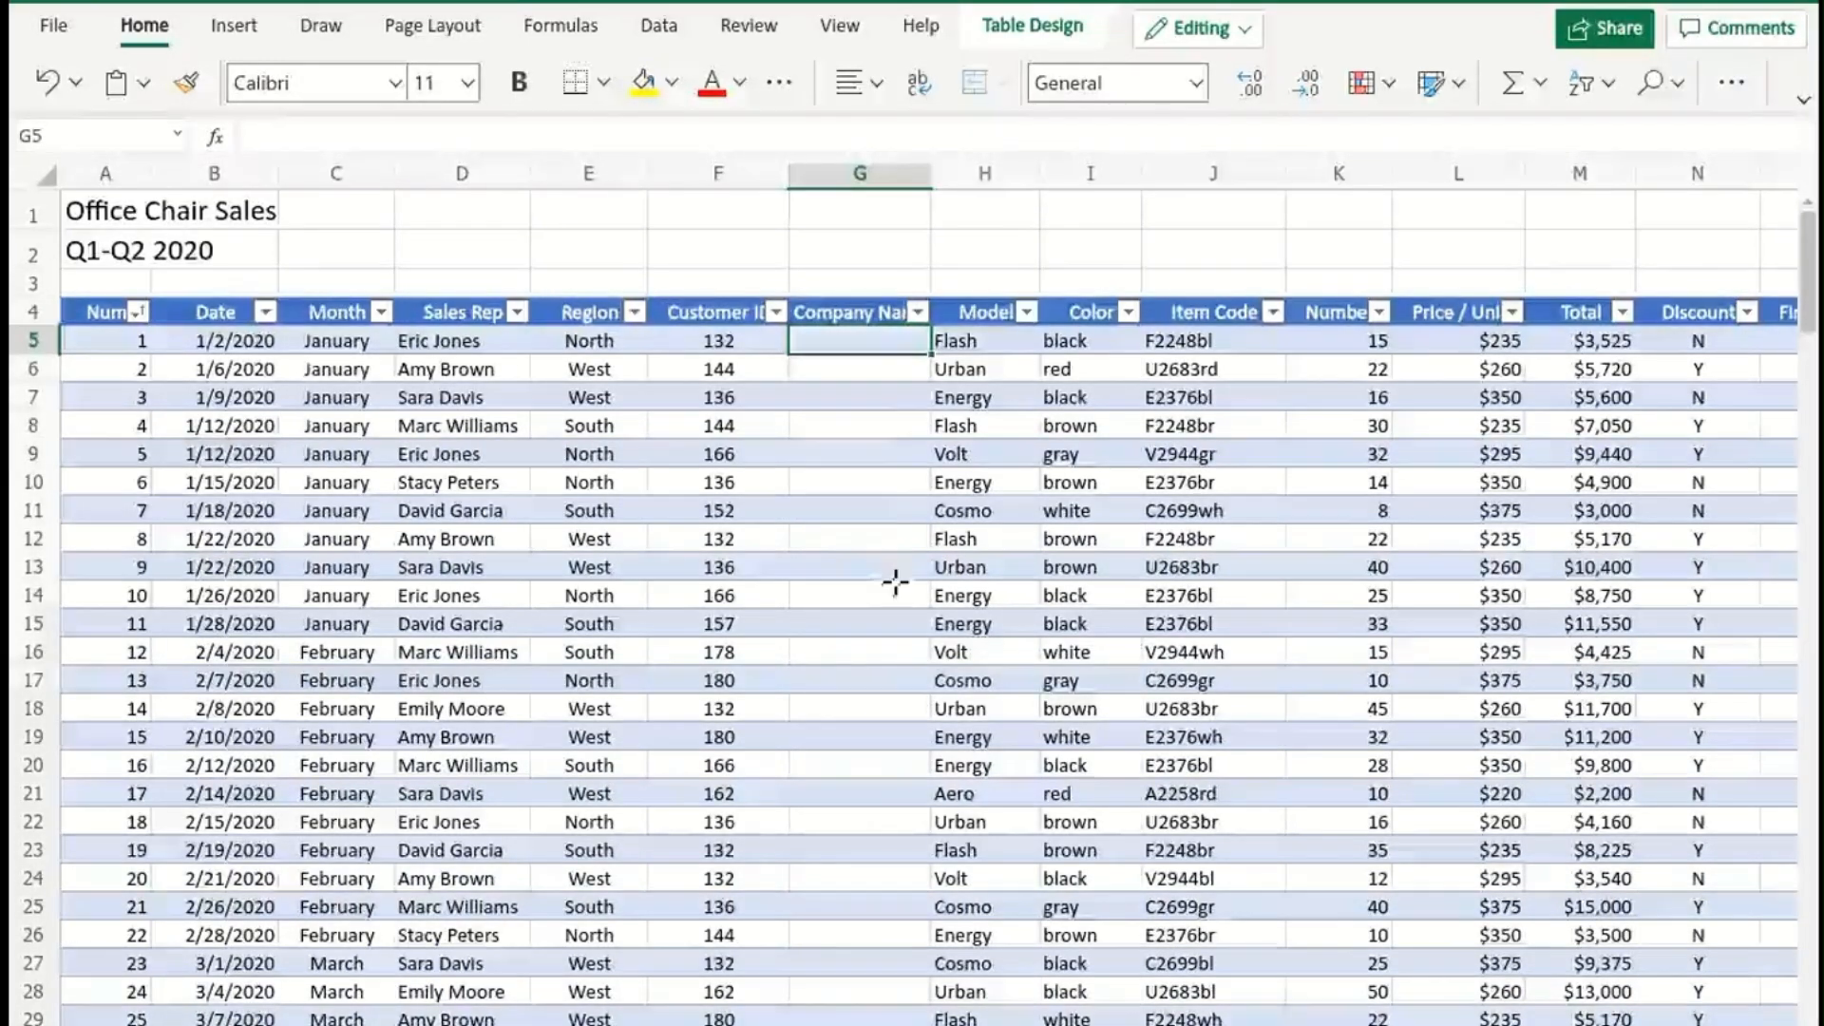
double_click(847, 332)
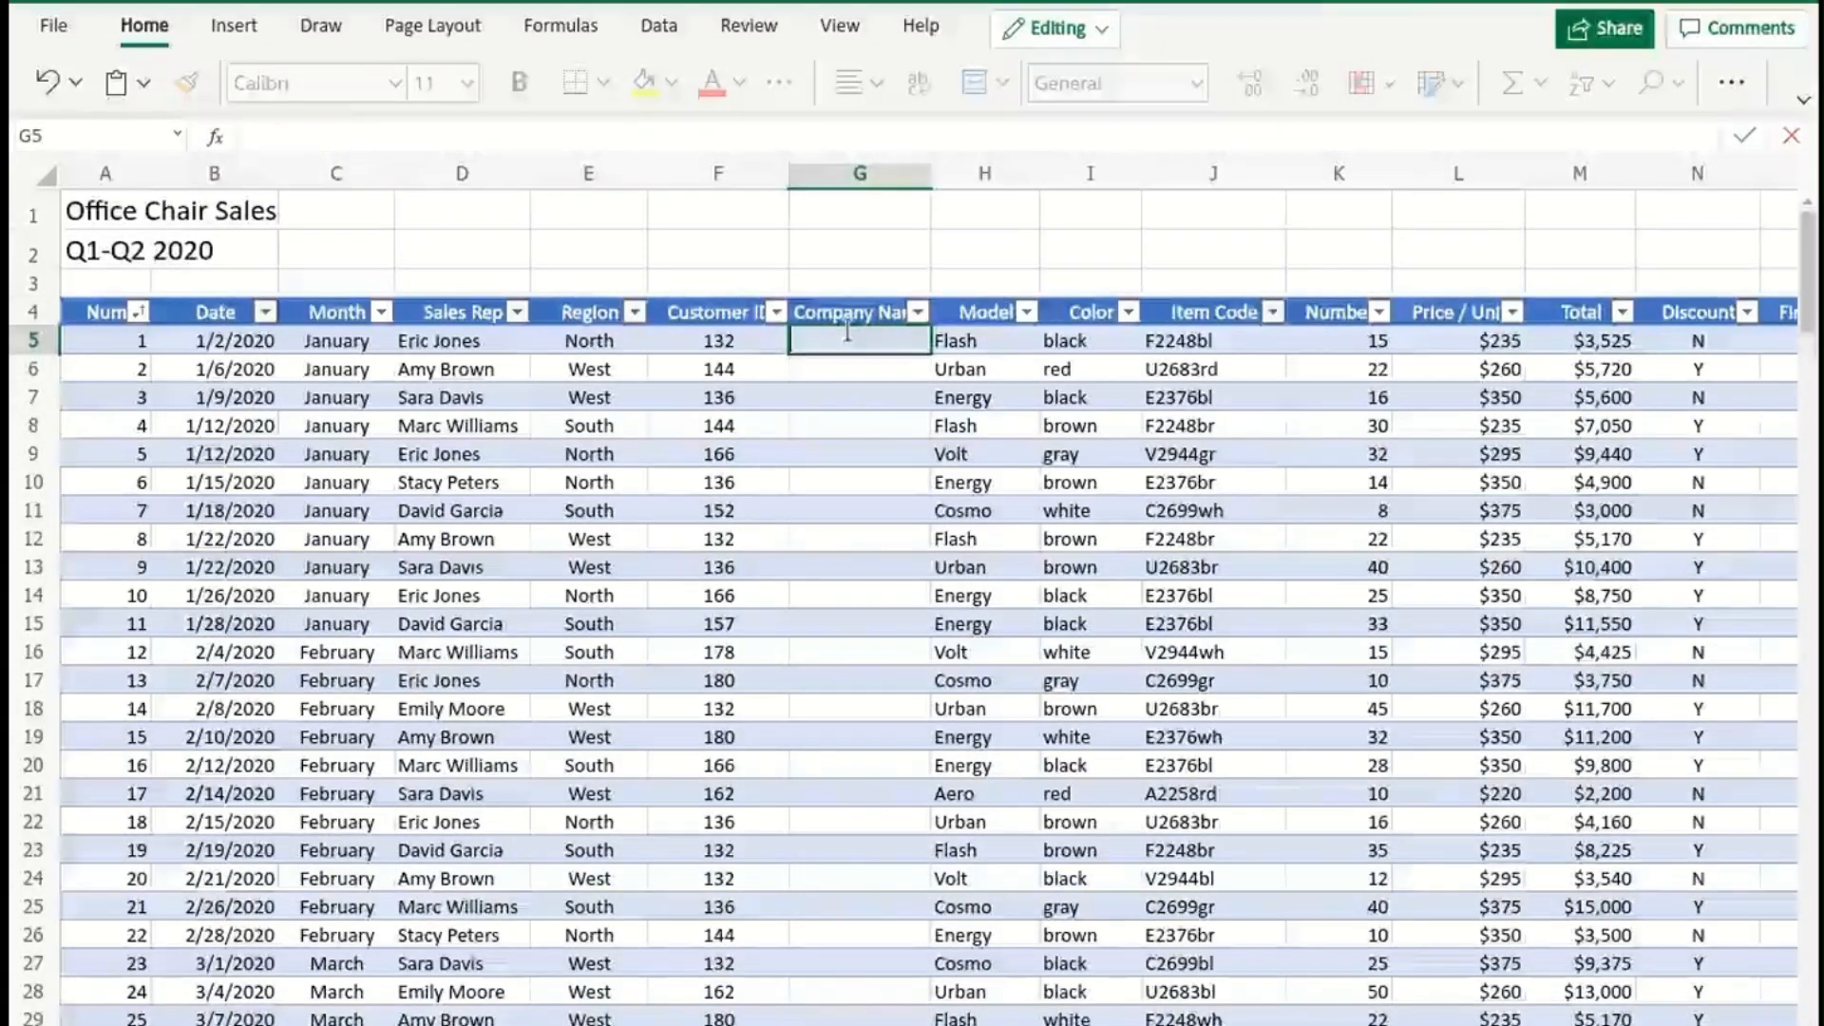
type("=")
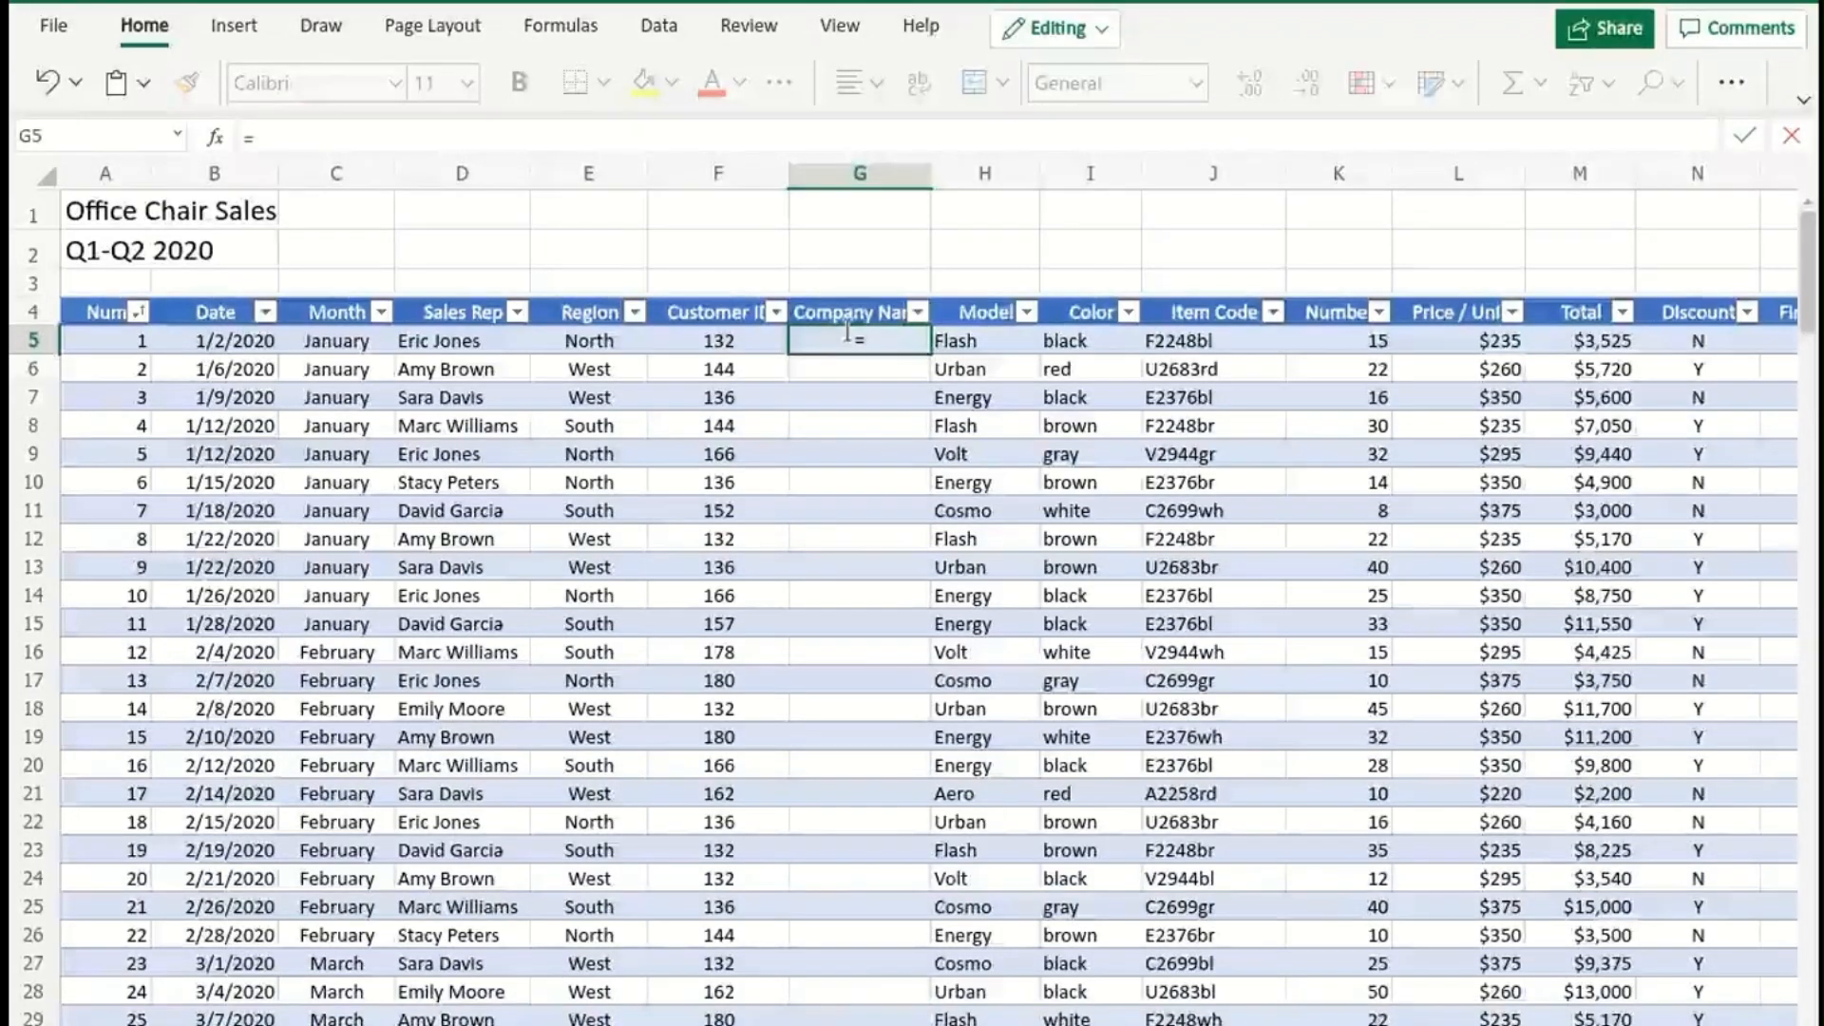
type("VLO")
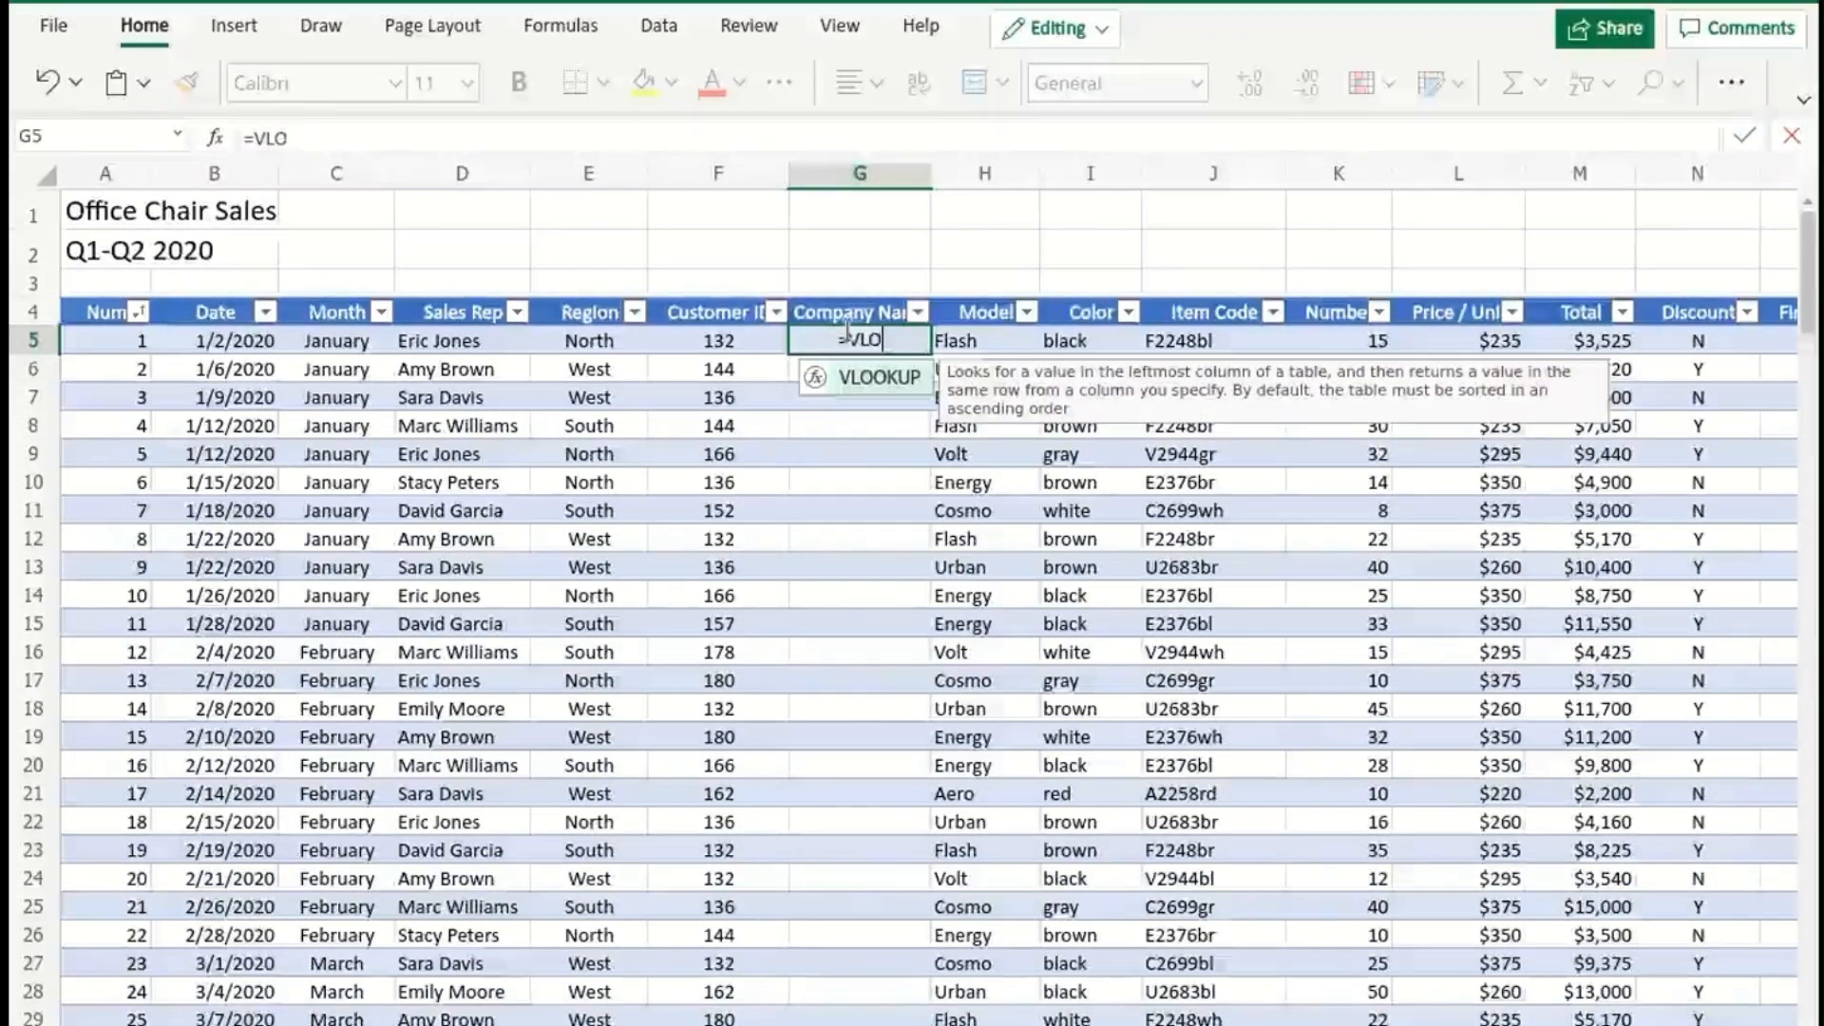
type("OKUP")
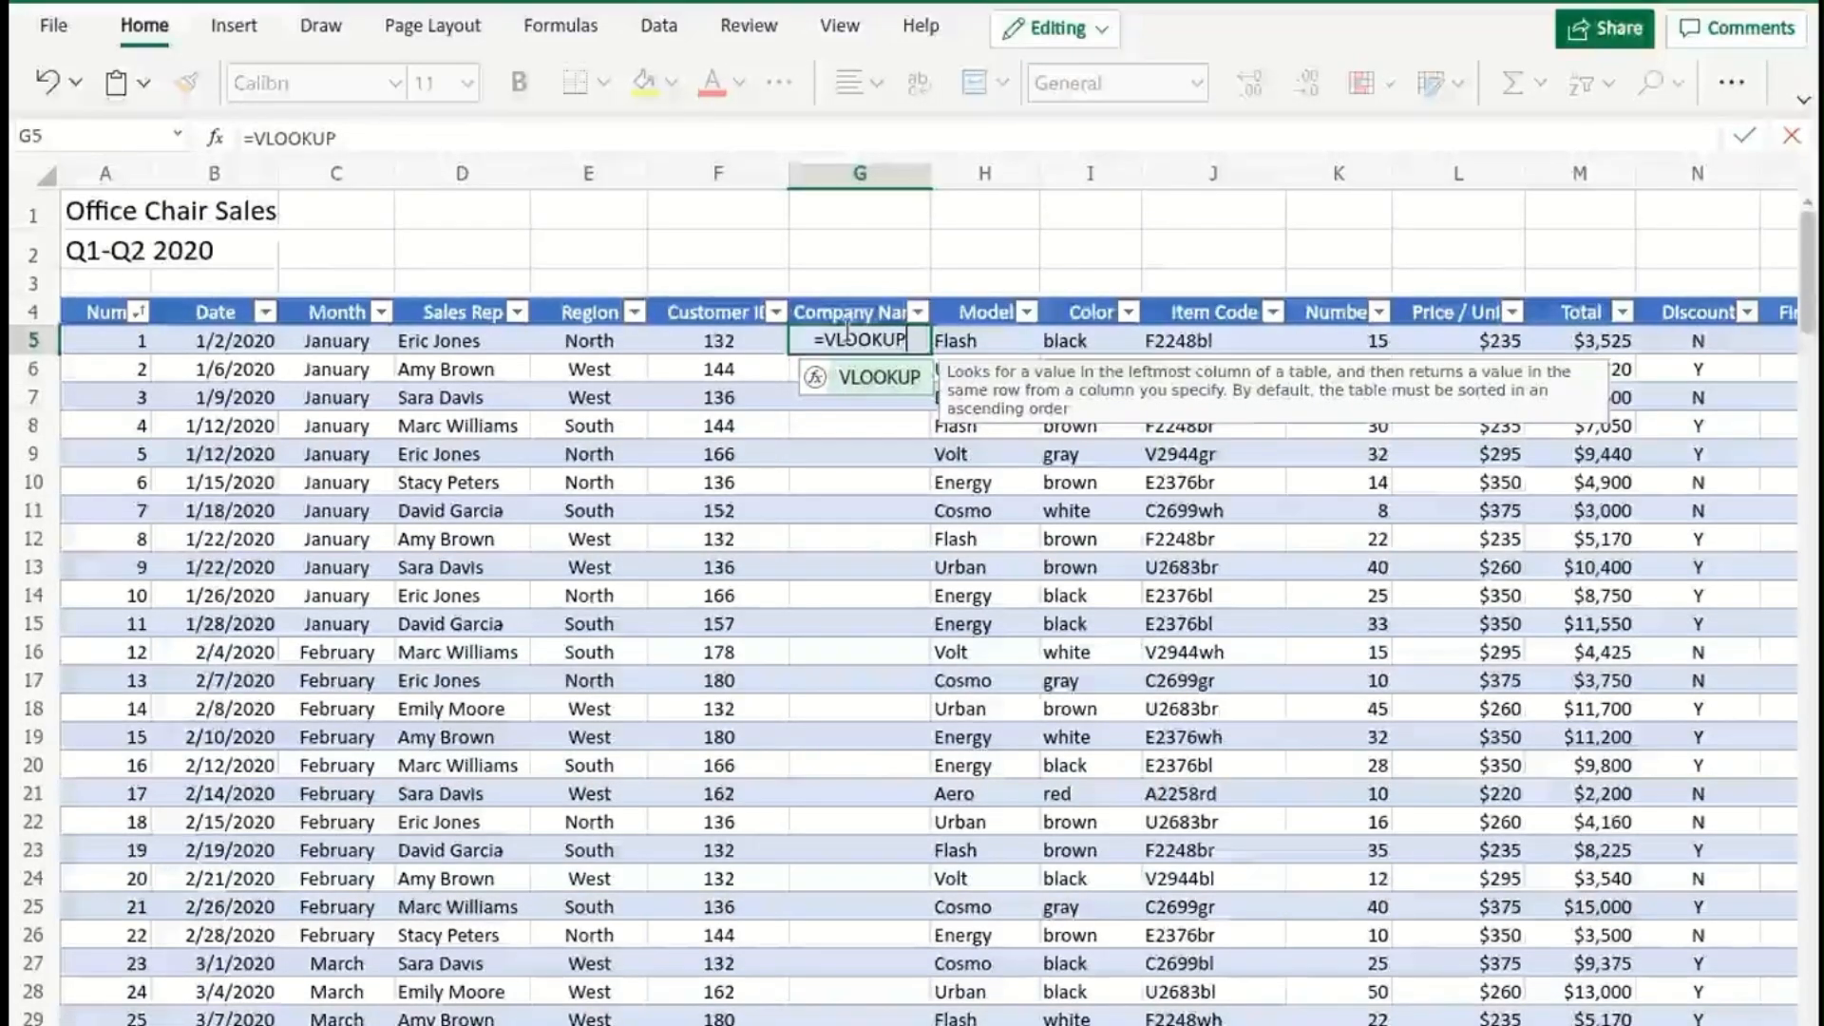
type("(")
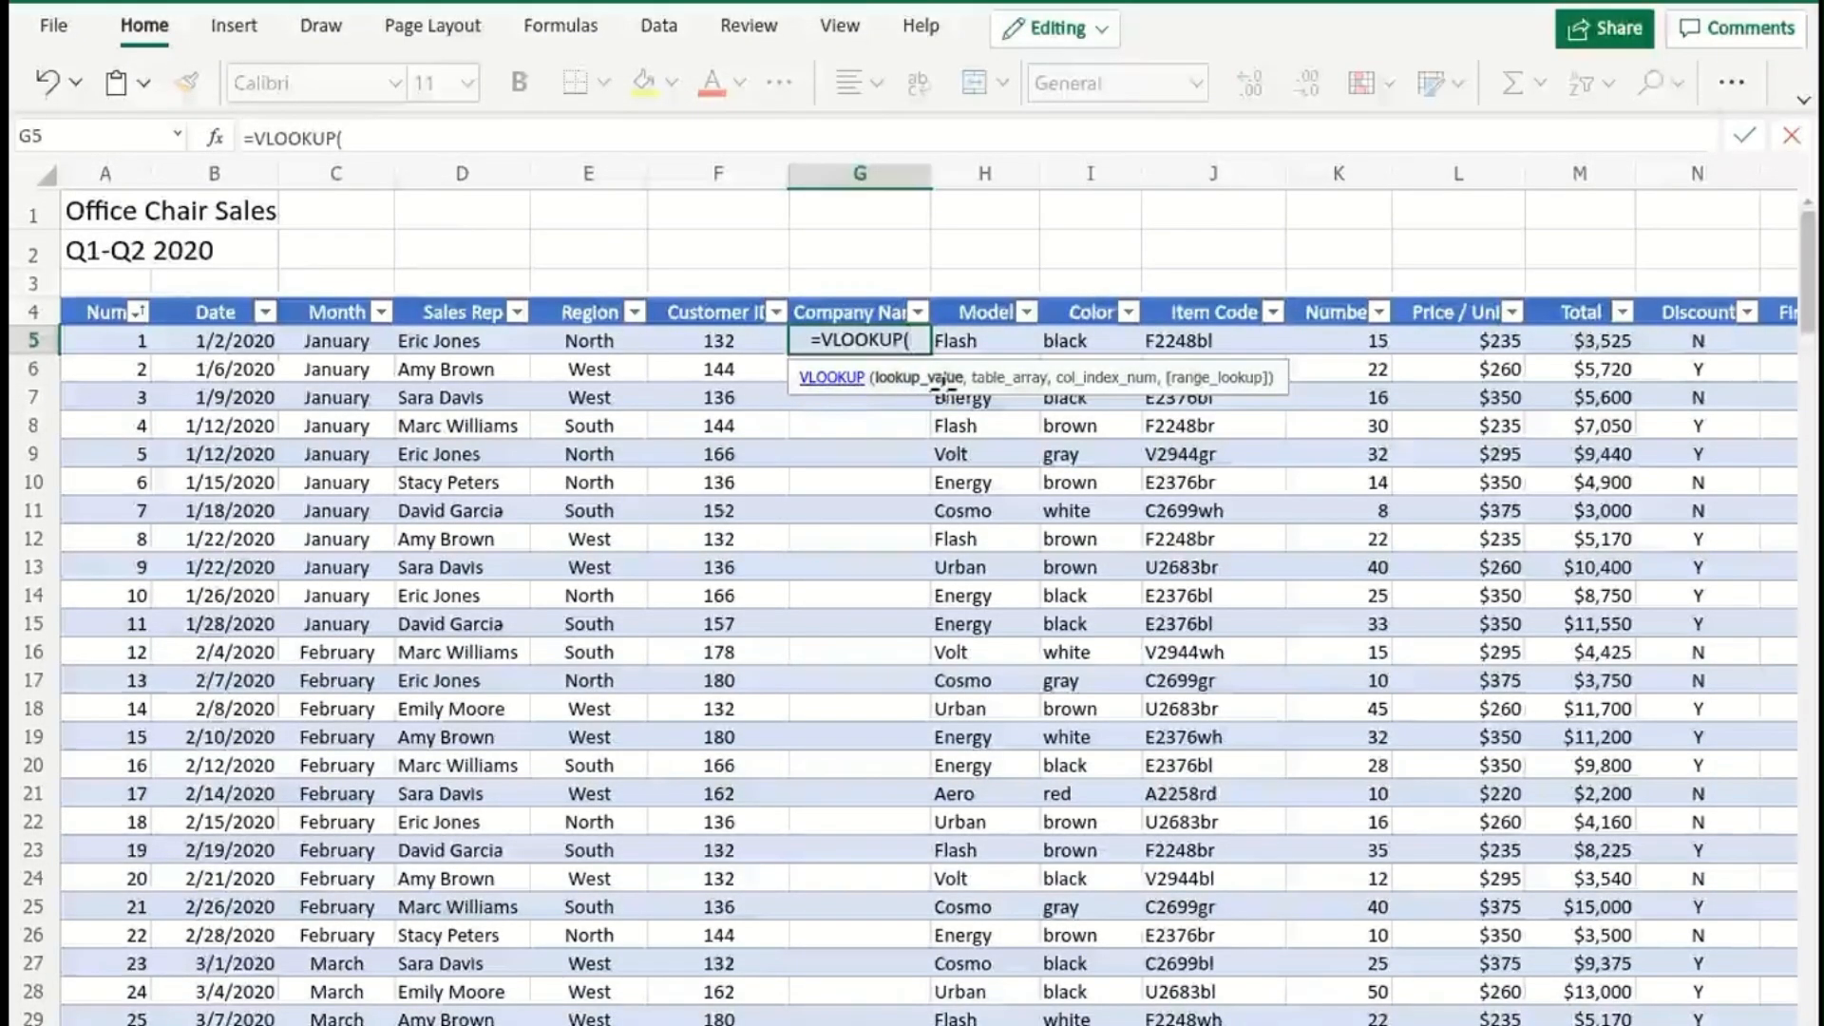
left_click(715, 335)
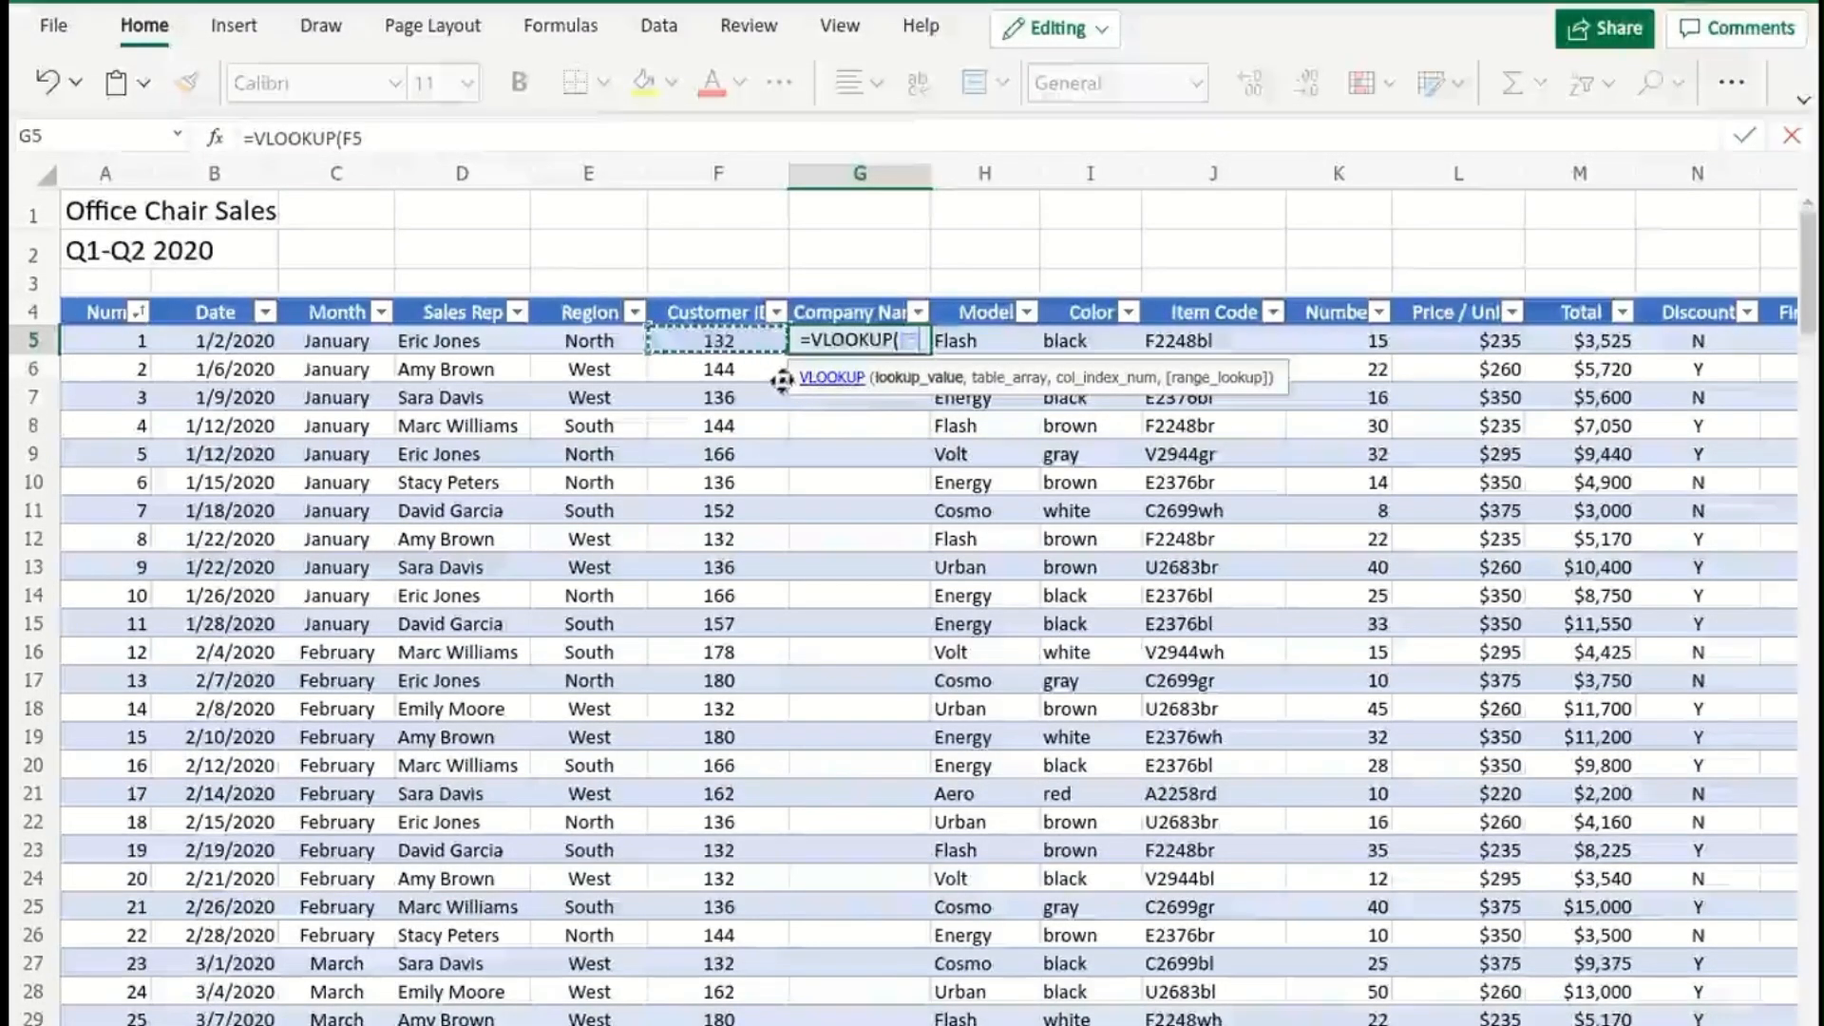
type(",")
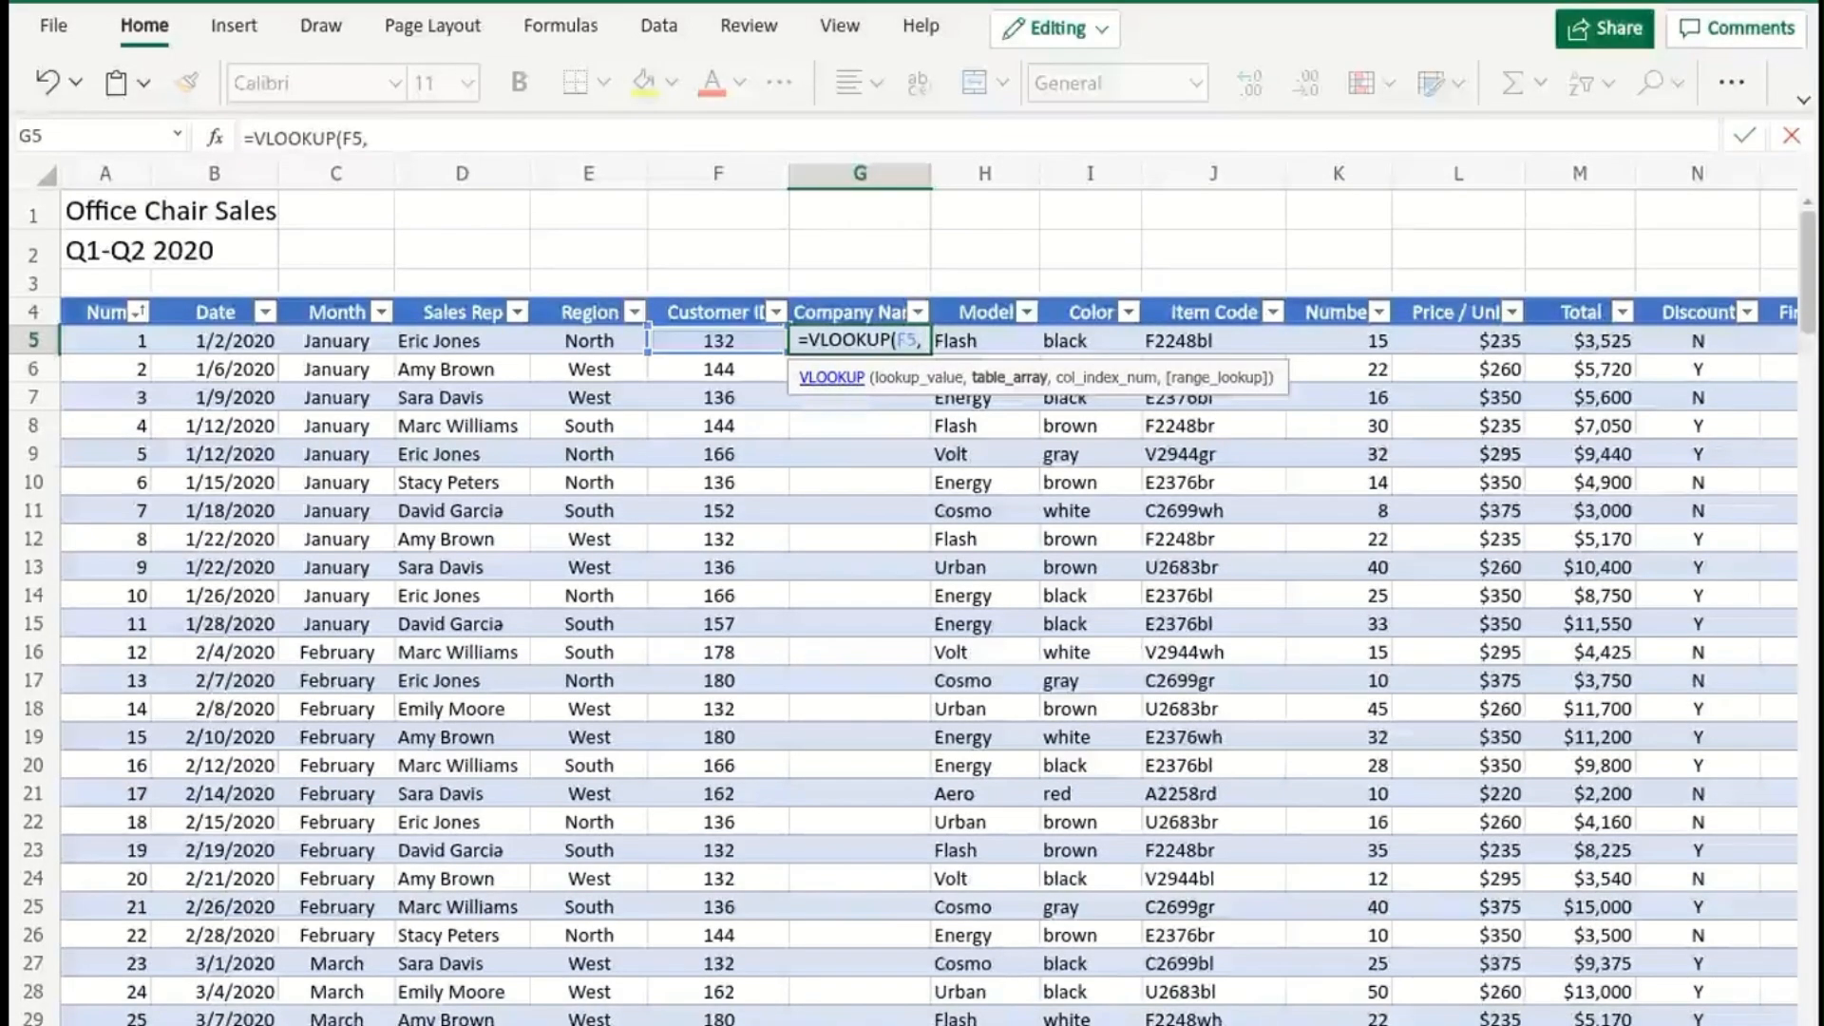
Set the VLOOKUP table array to the absolute range $A$4:$C$12 on the Customer Info sheet.
left_click(598, 1025)
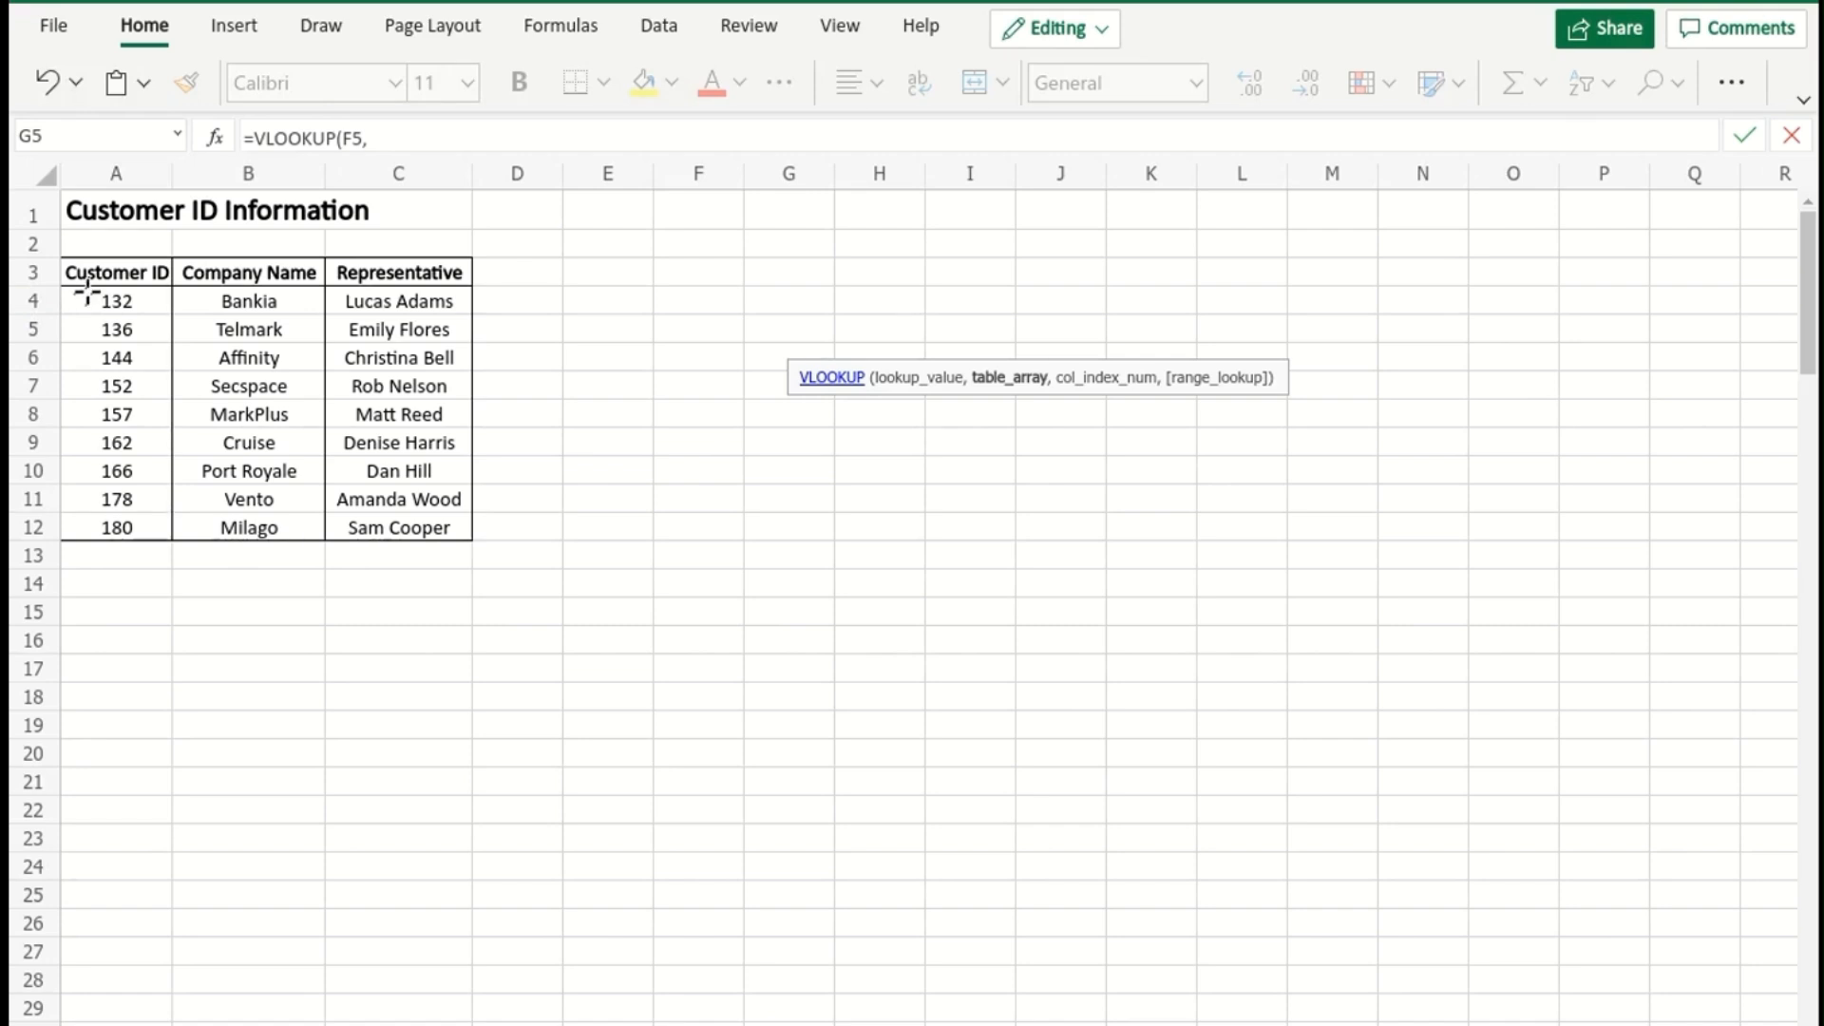
left_click_drag(88, 296, 436, 534)
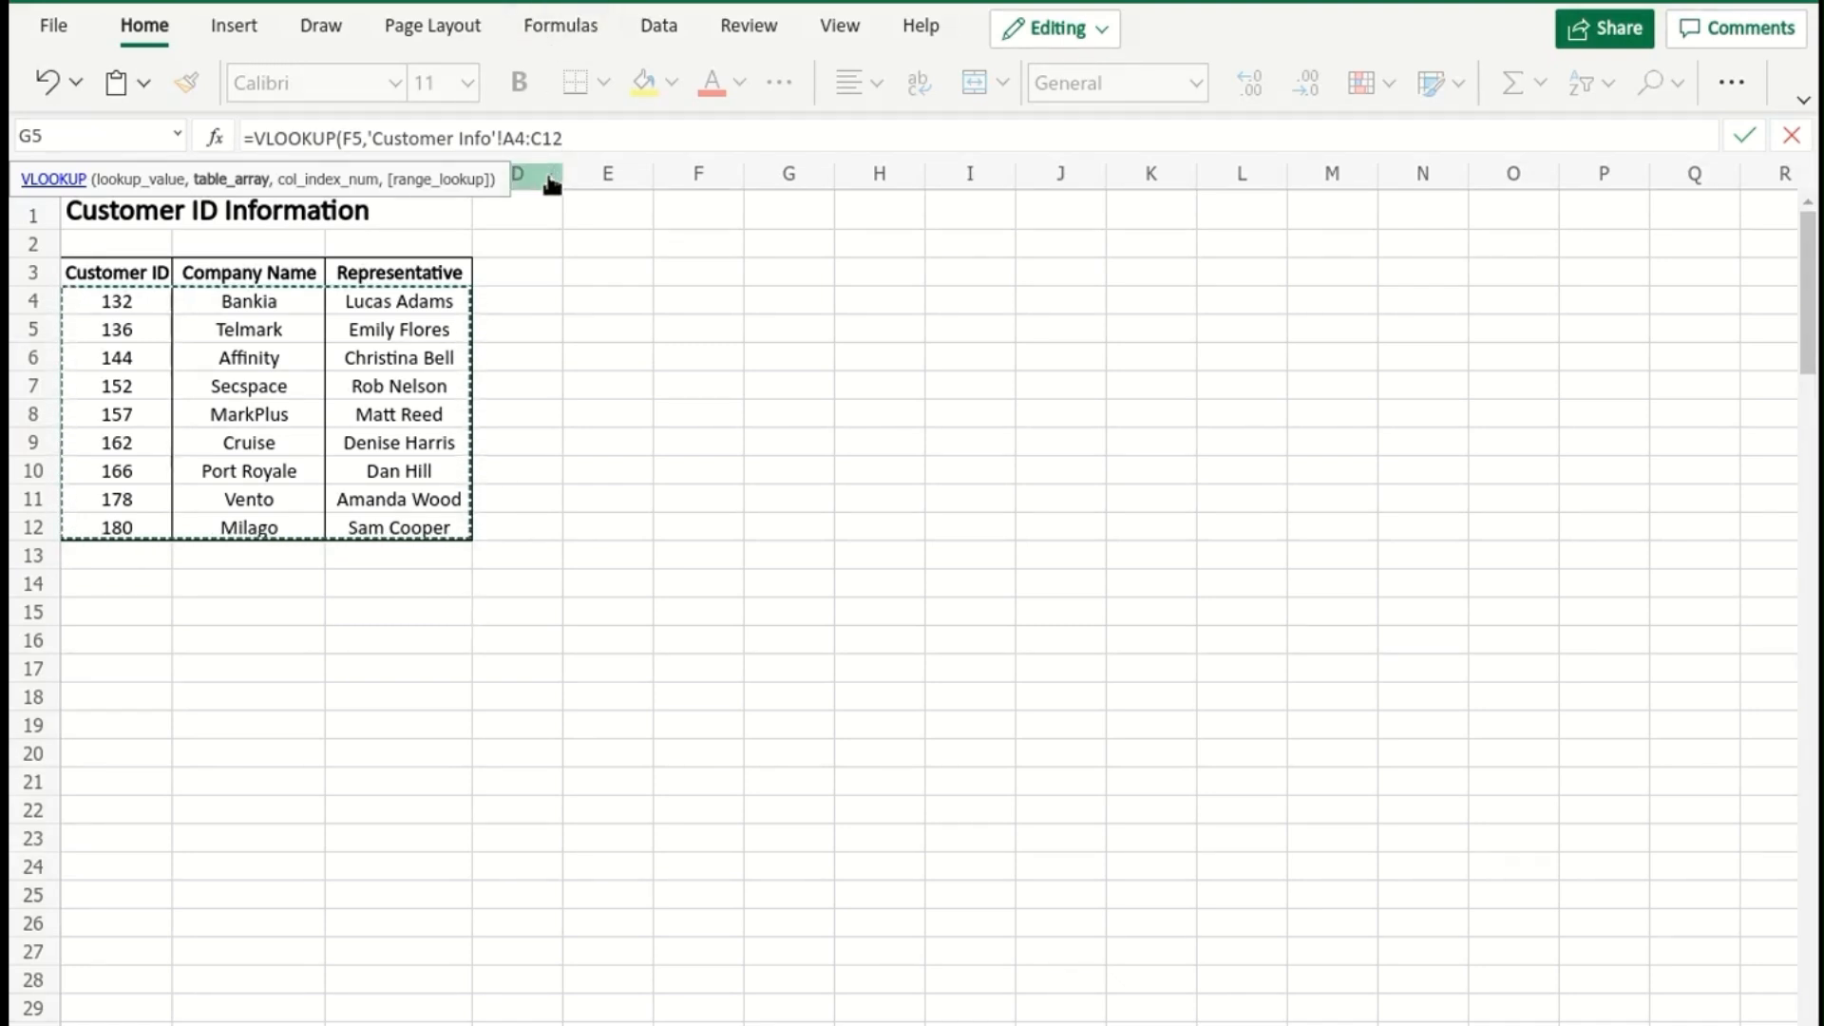
key("F4")
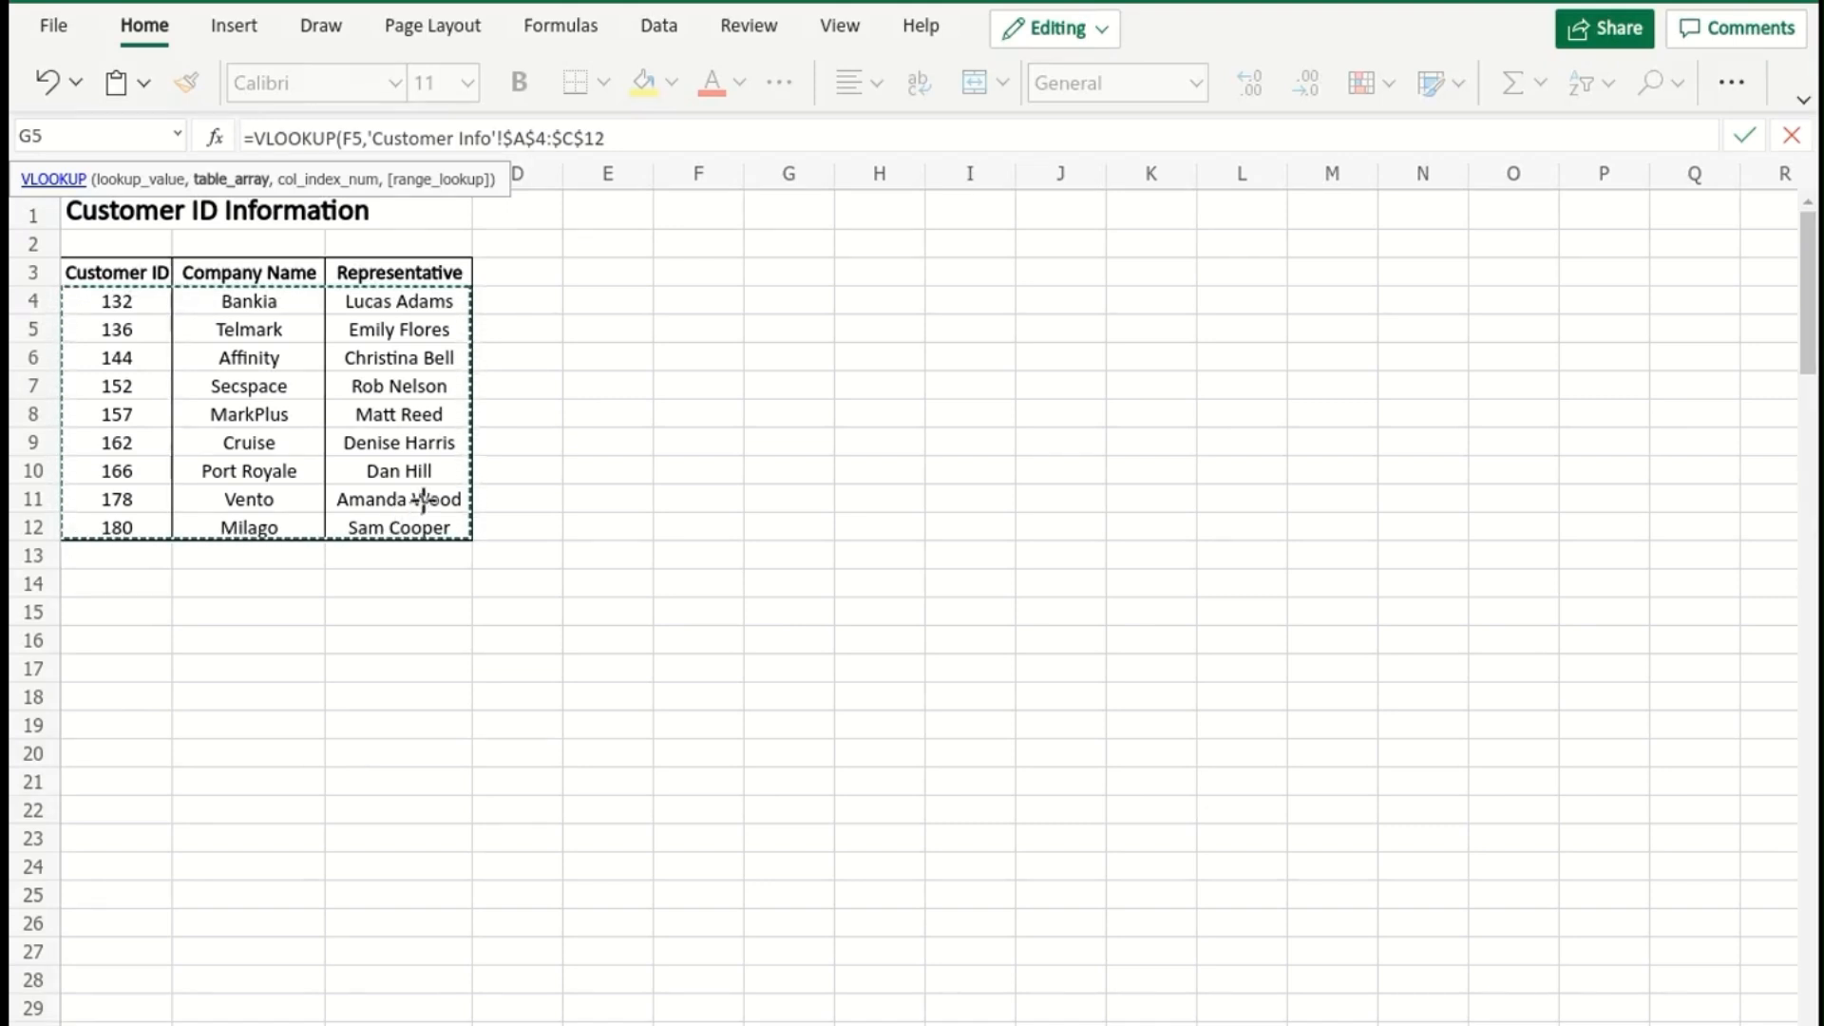
Complete the VLOOKUP formula with column index 2 and FALSE for an exact match, and enter it.
left_click(600, 129)
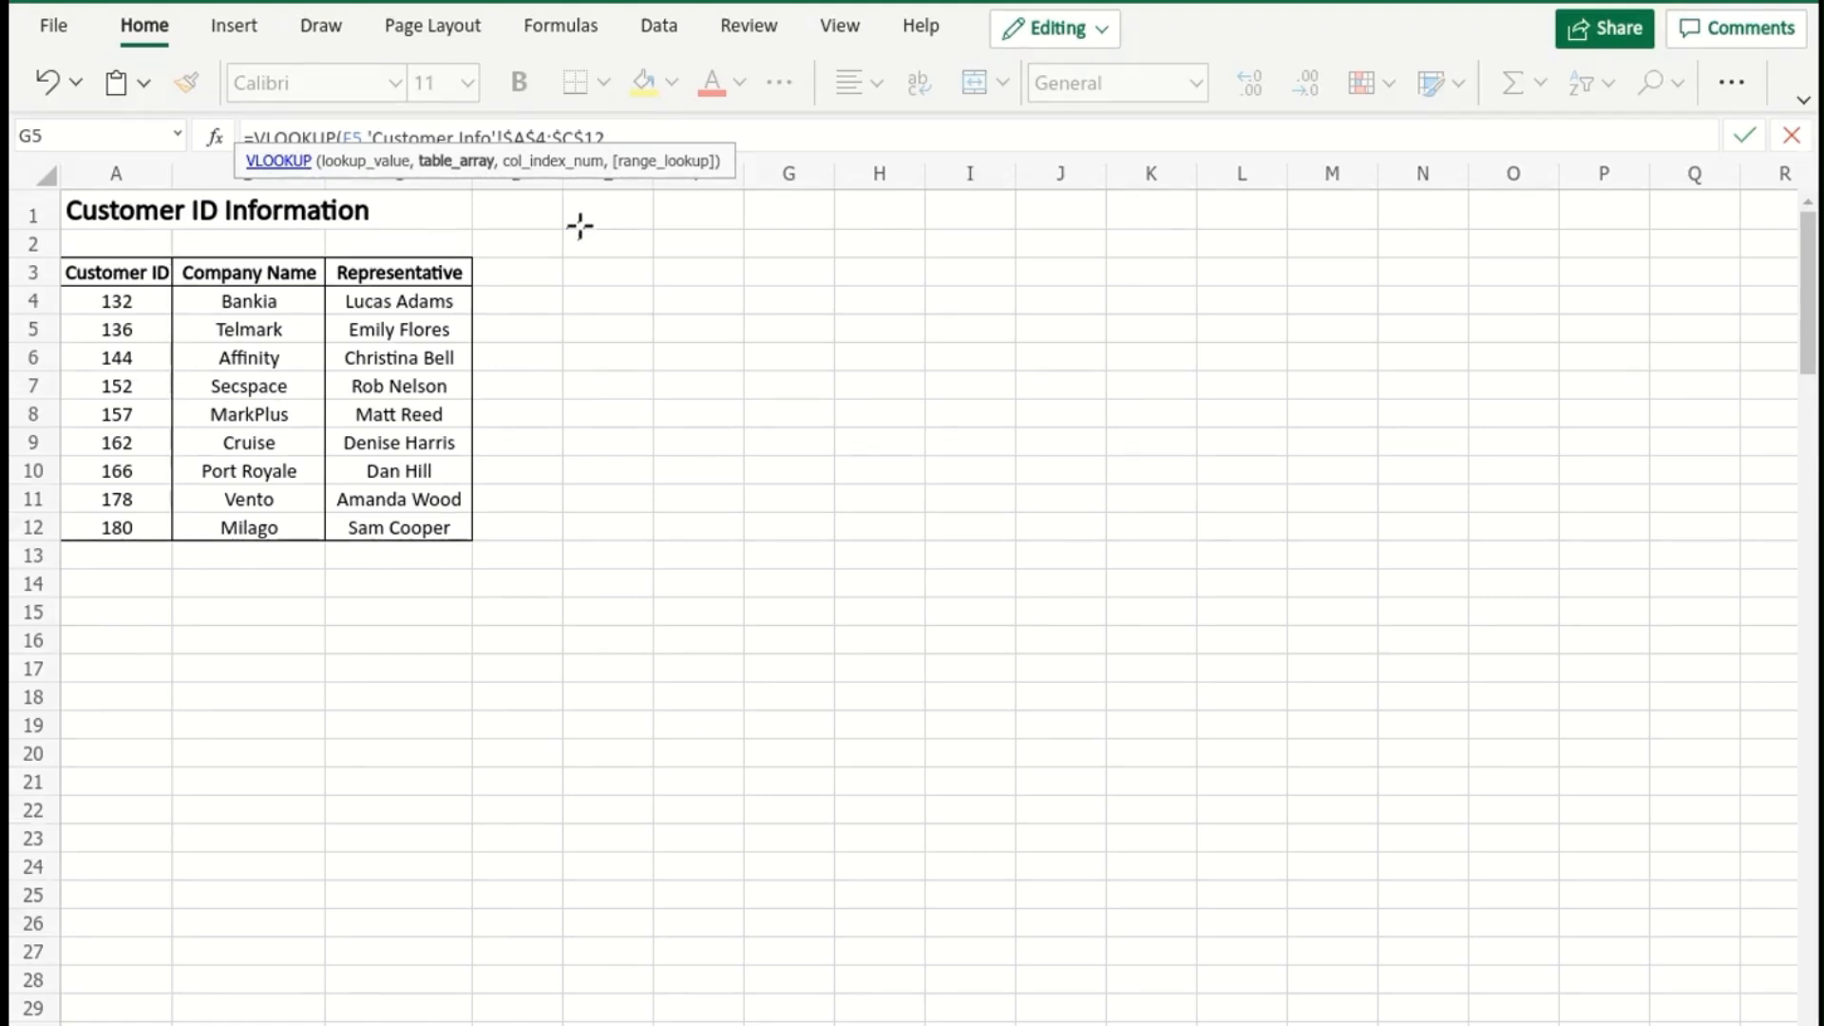
type(",2")
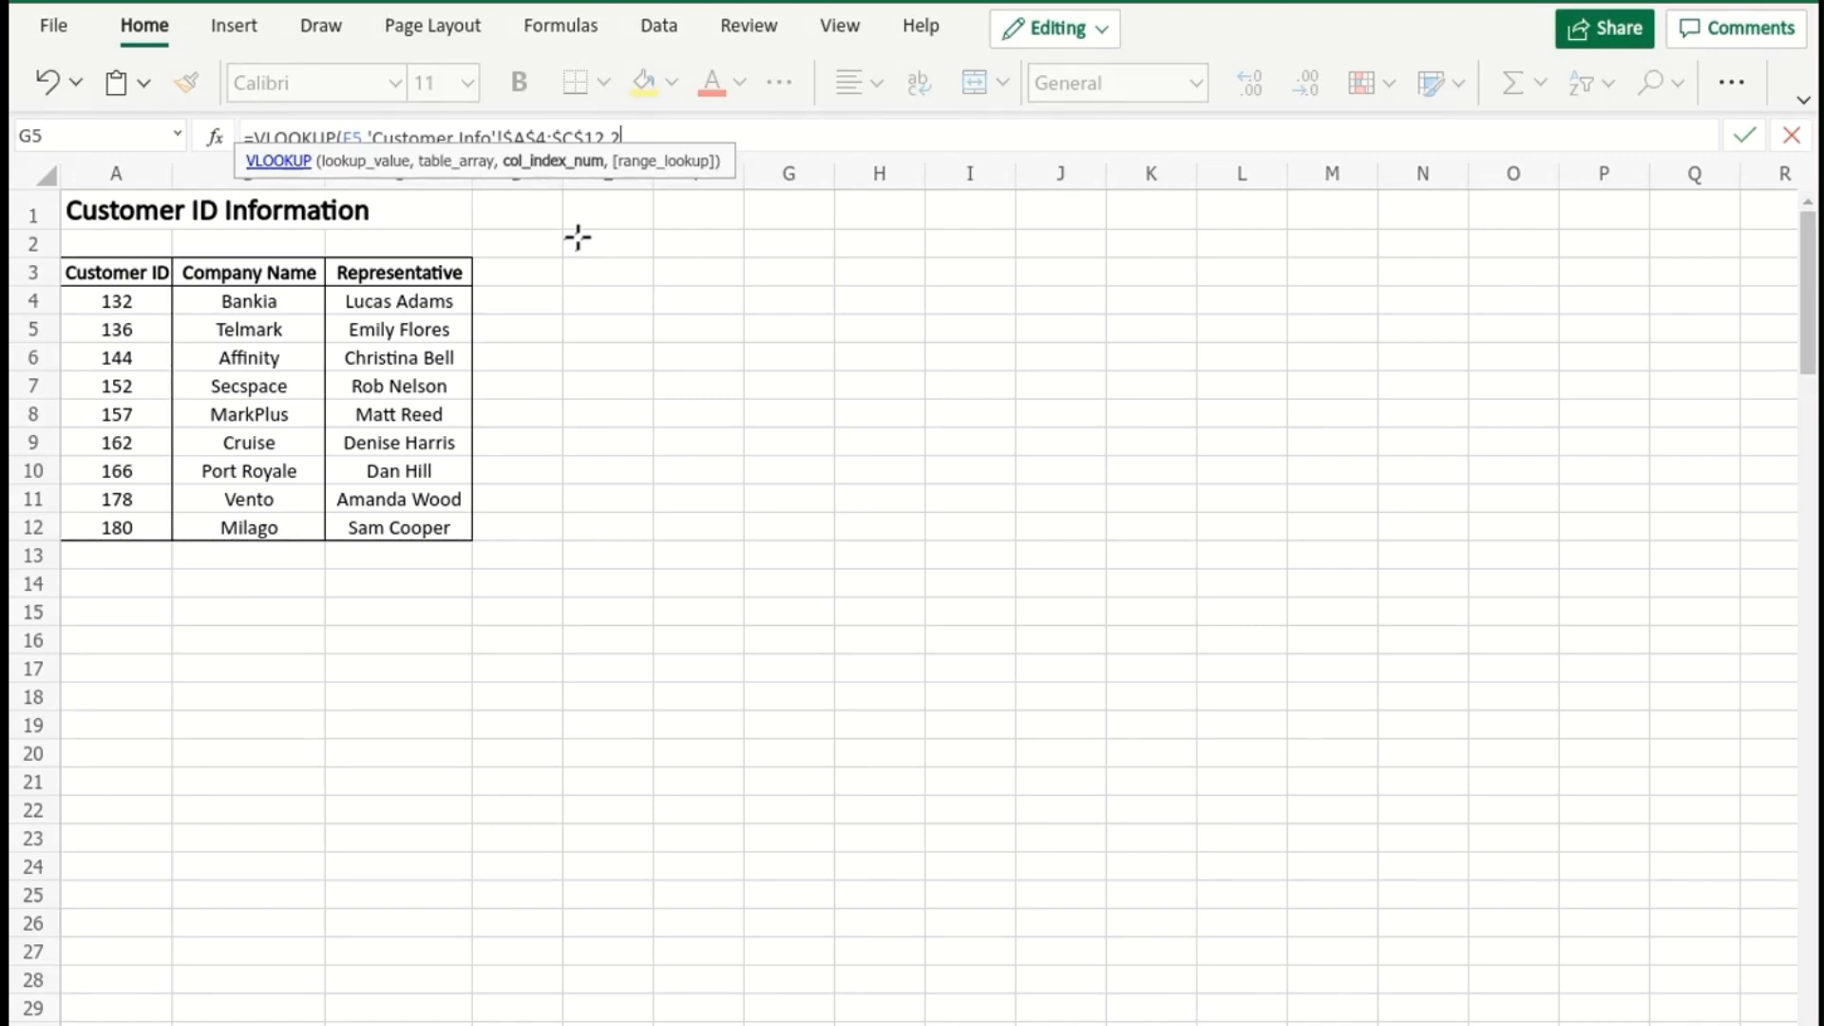
type(",")
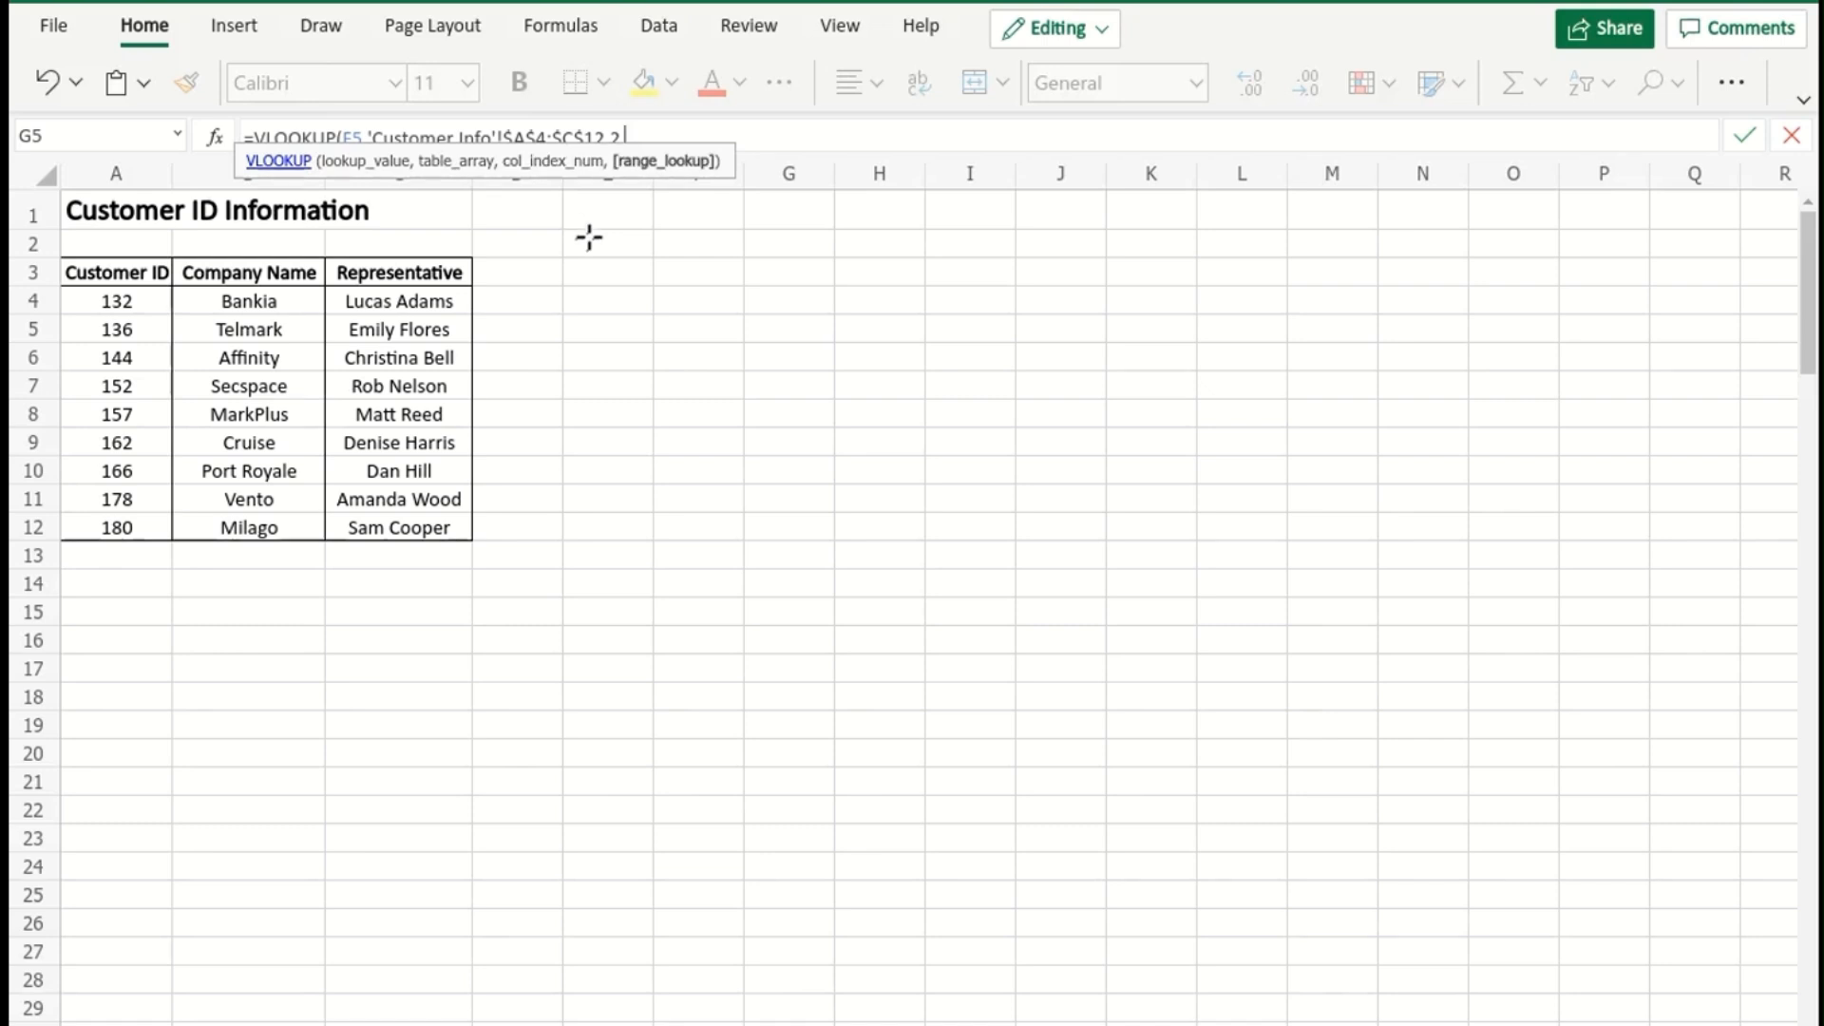
type("FAS")
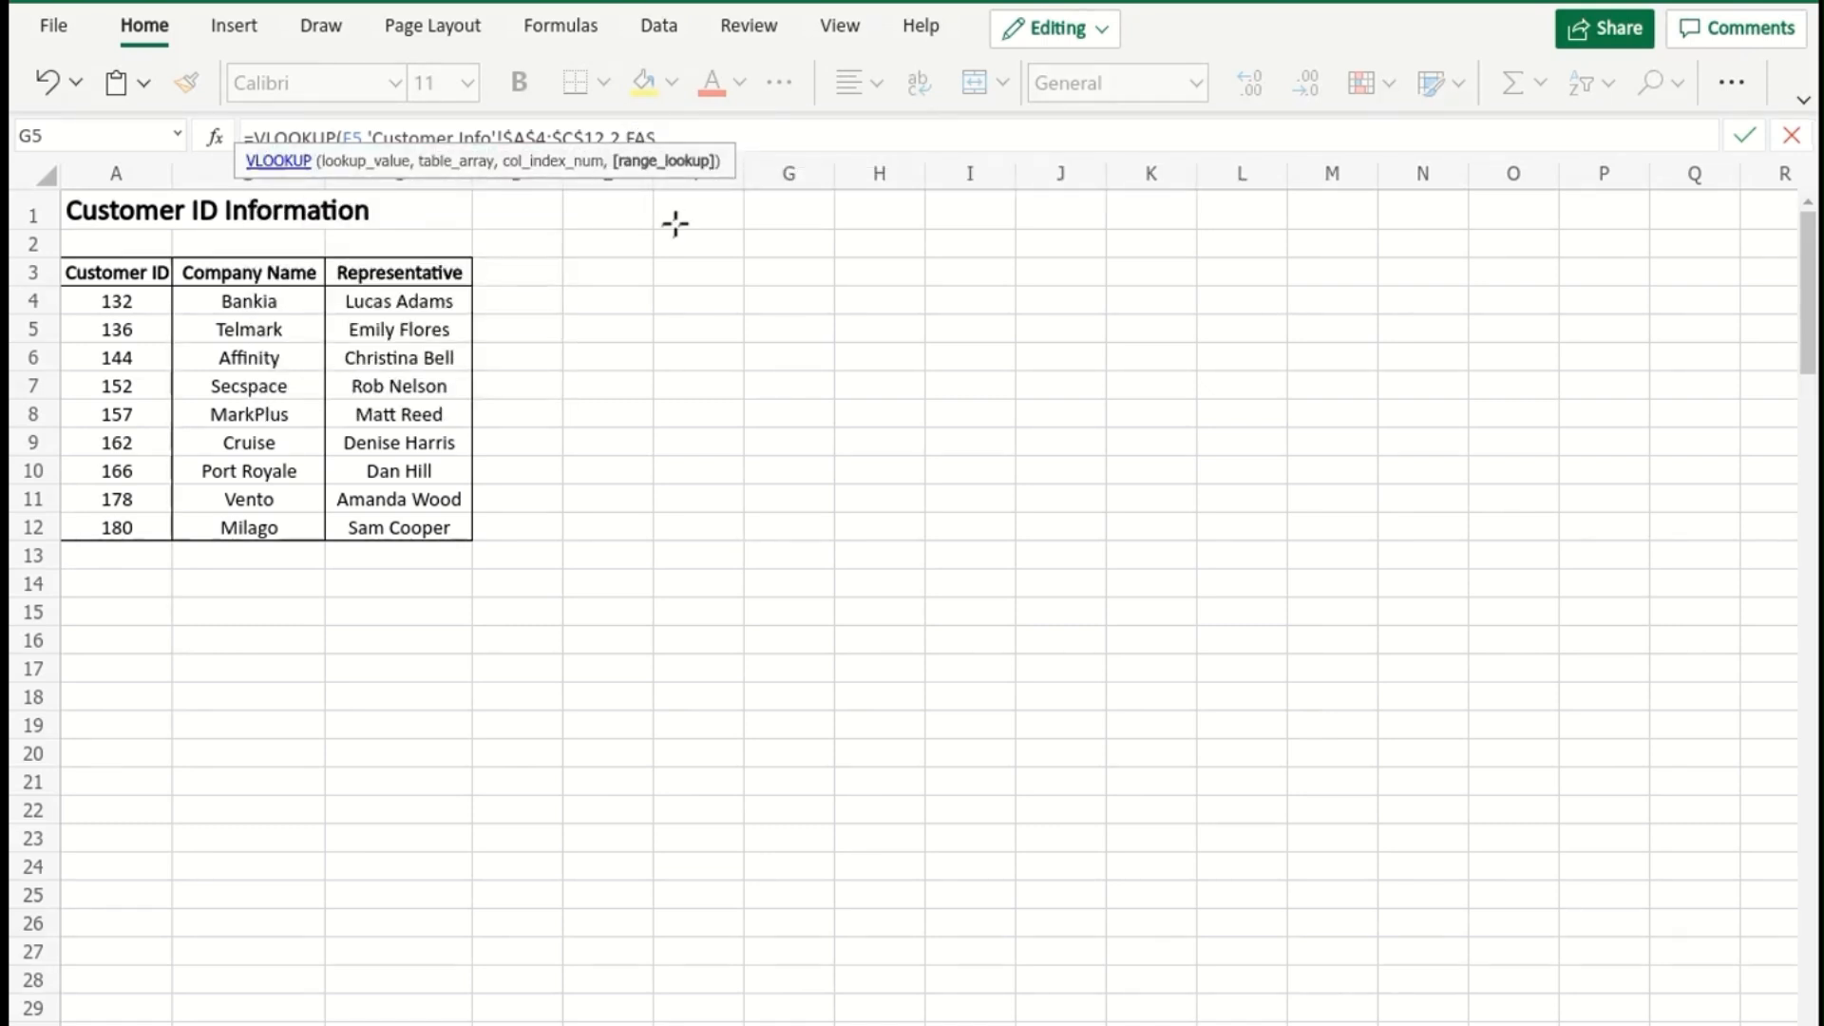
key("BackSpace")
type("LSE")
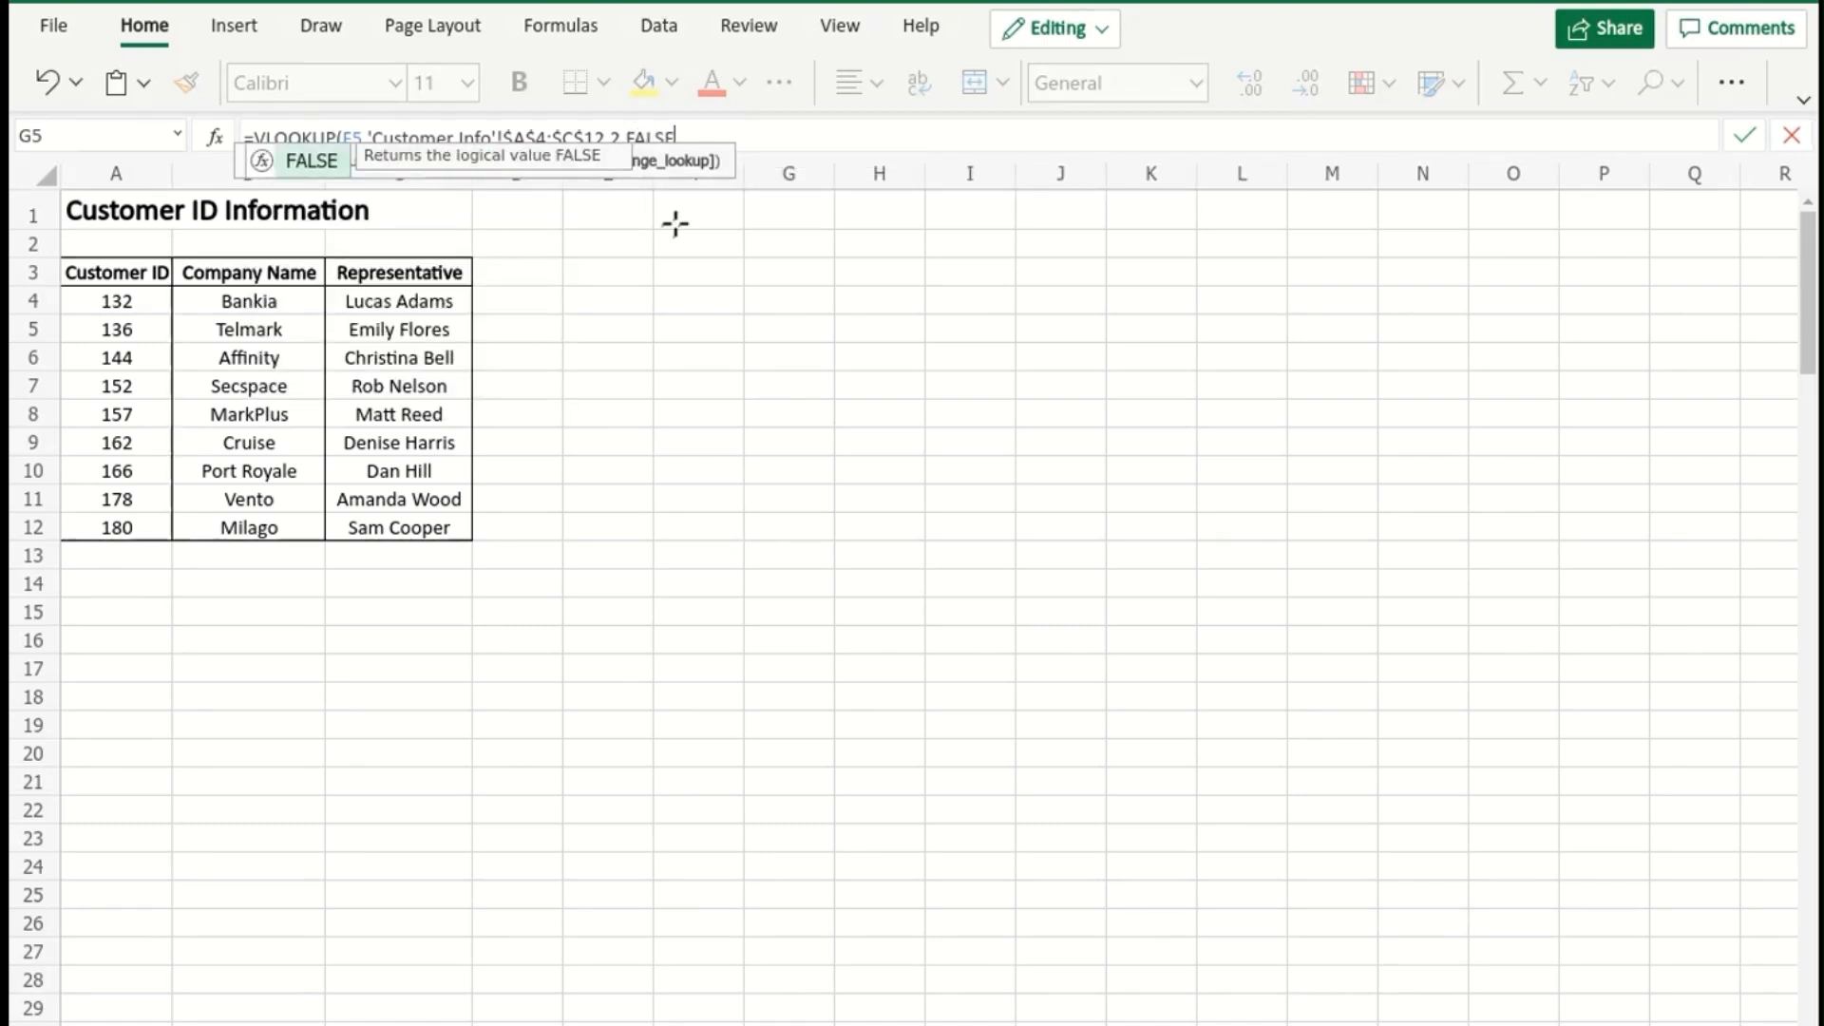
type(")")
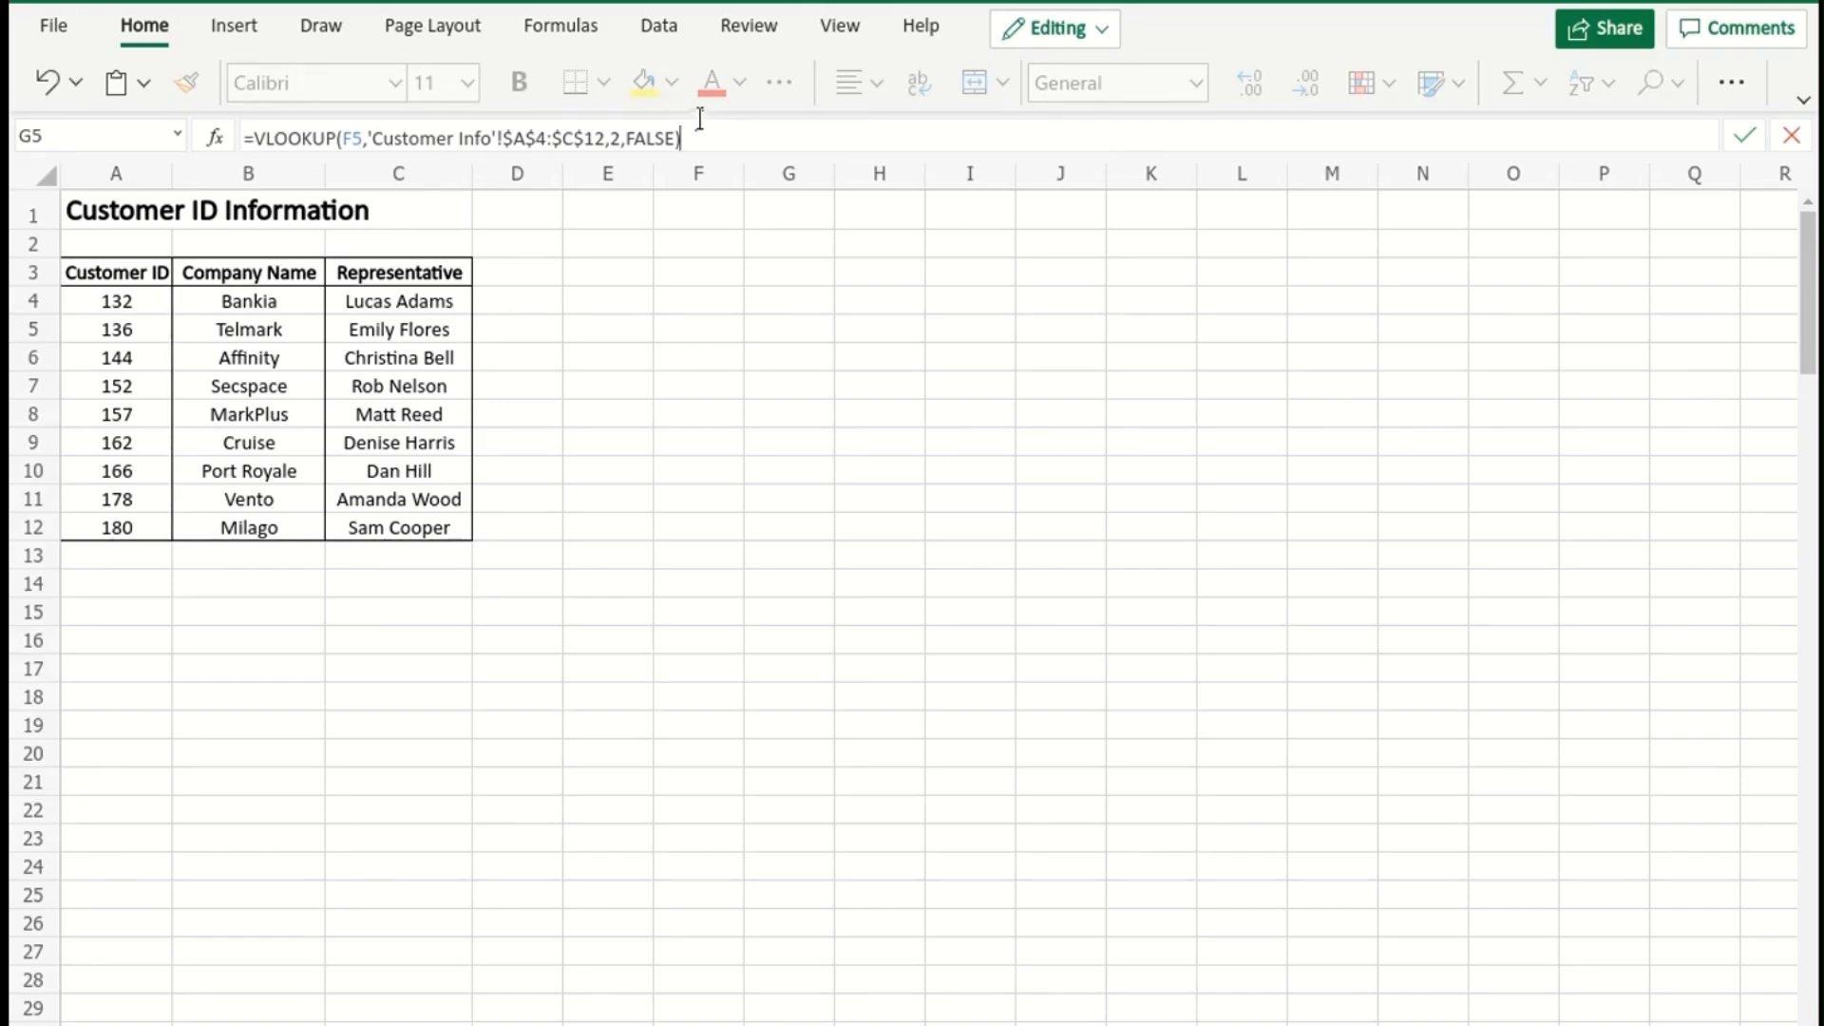
key("Return")
key("Return")
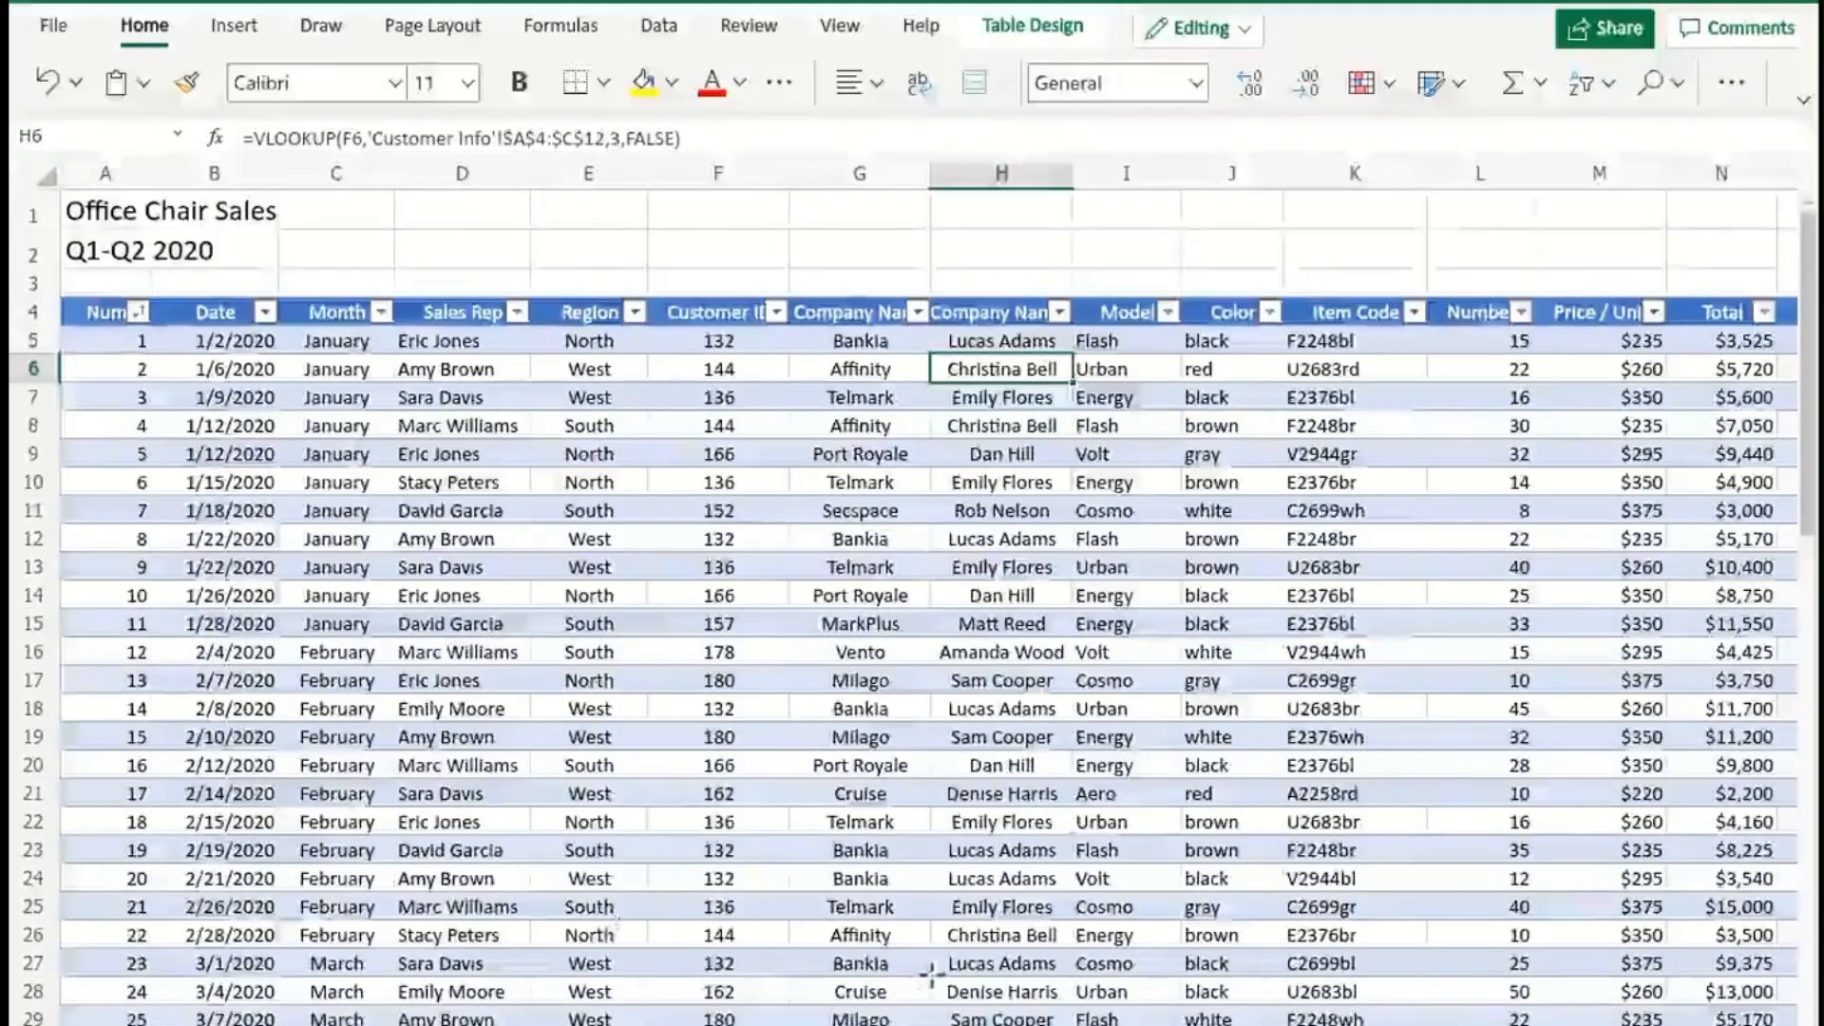